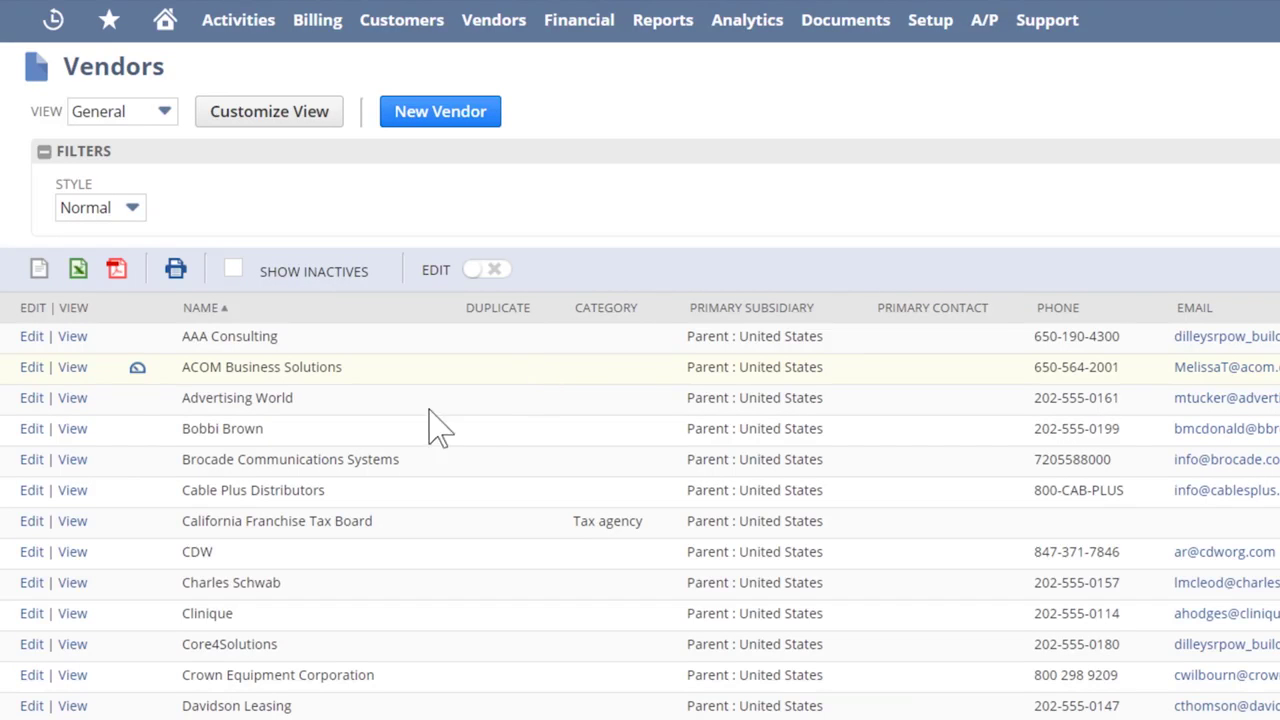
Step: Open the ACOM Business Solutions vendor record and show its contacts
left_click(74, 368)
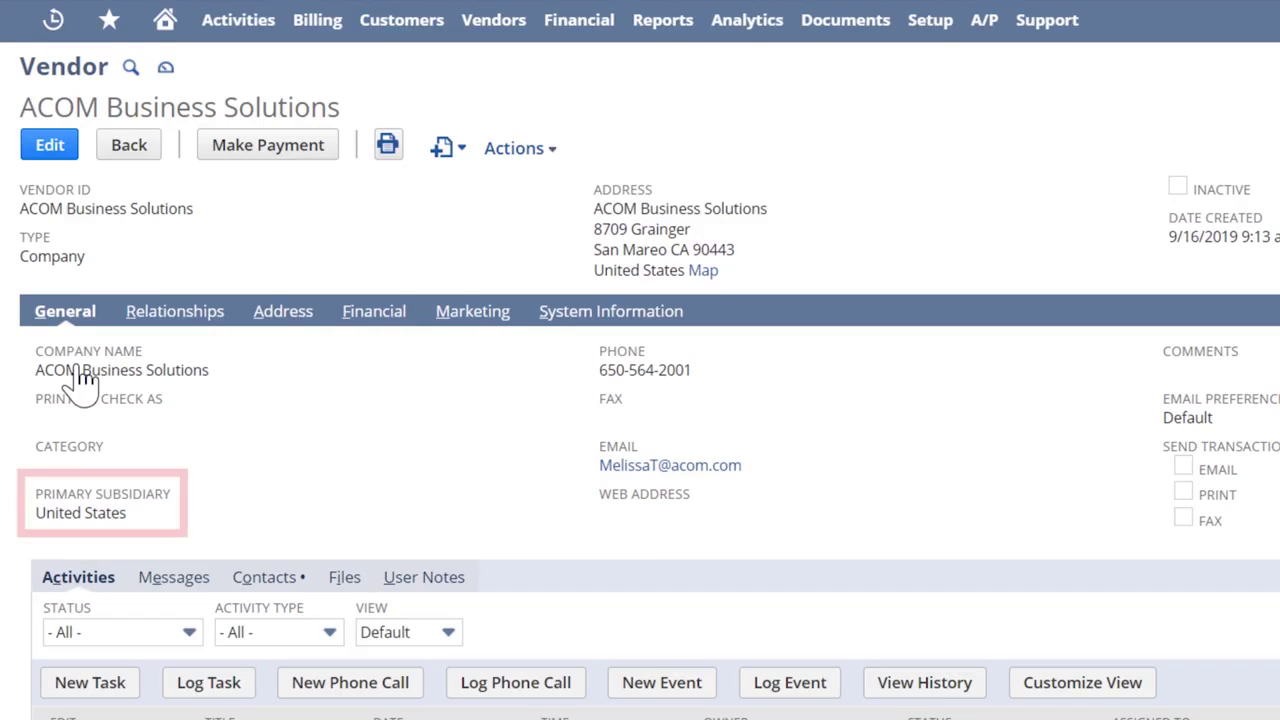
left_click(252, 580)
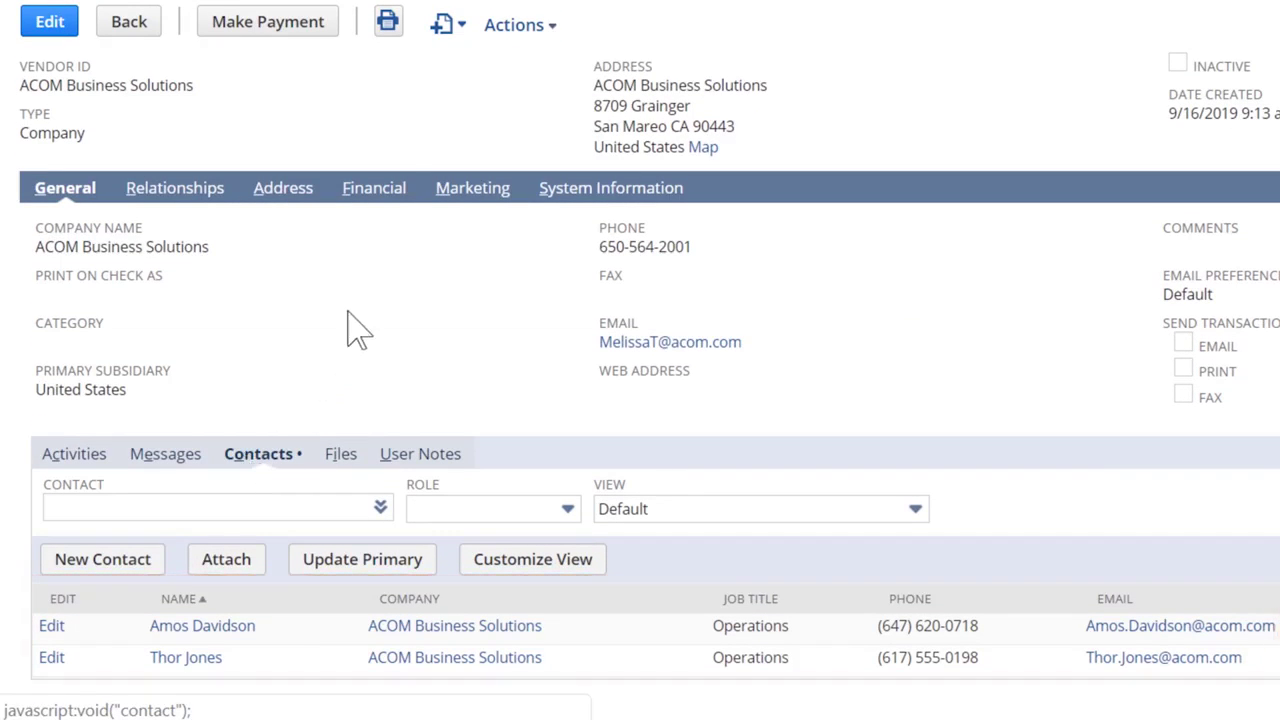
Step: Review the vendor's transactions and purchased items within its financial information
left_click(390, 195)
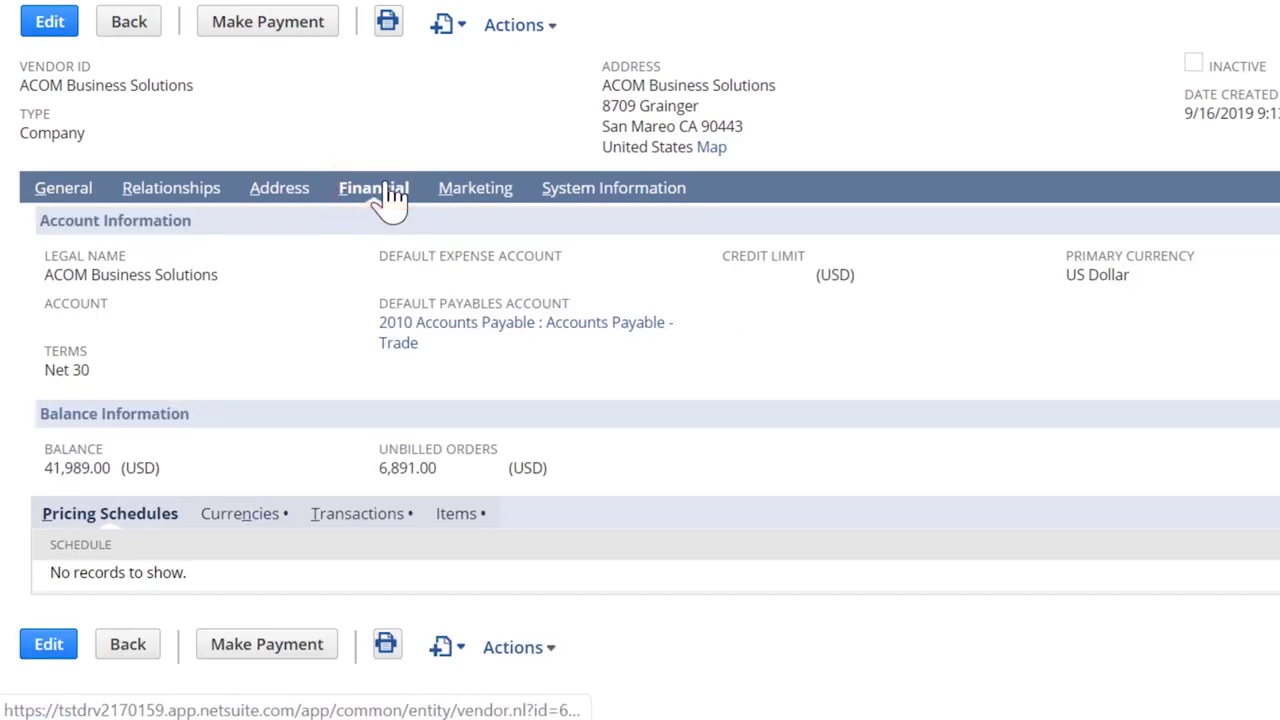
left_click(356, 516)
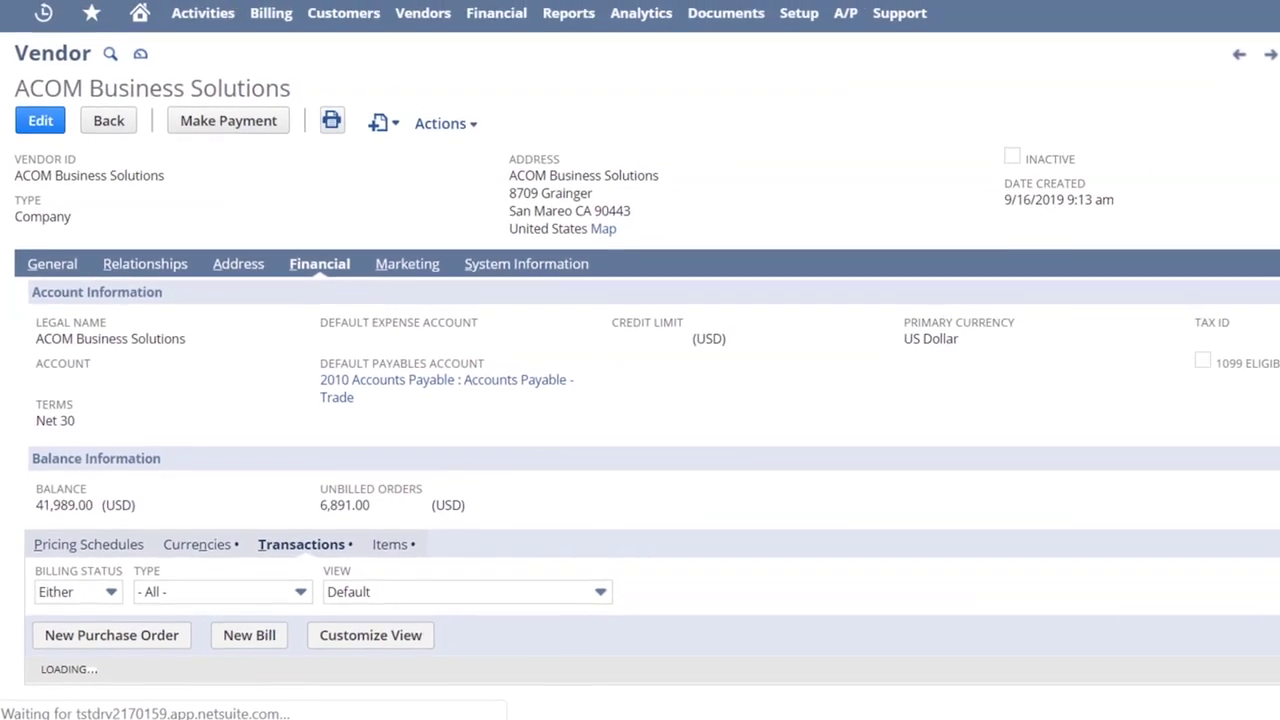
scroll(1275, 542, "down", 1)
scroll(1168, 562, "down", 5)
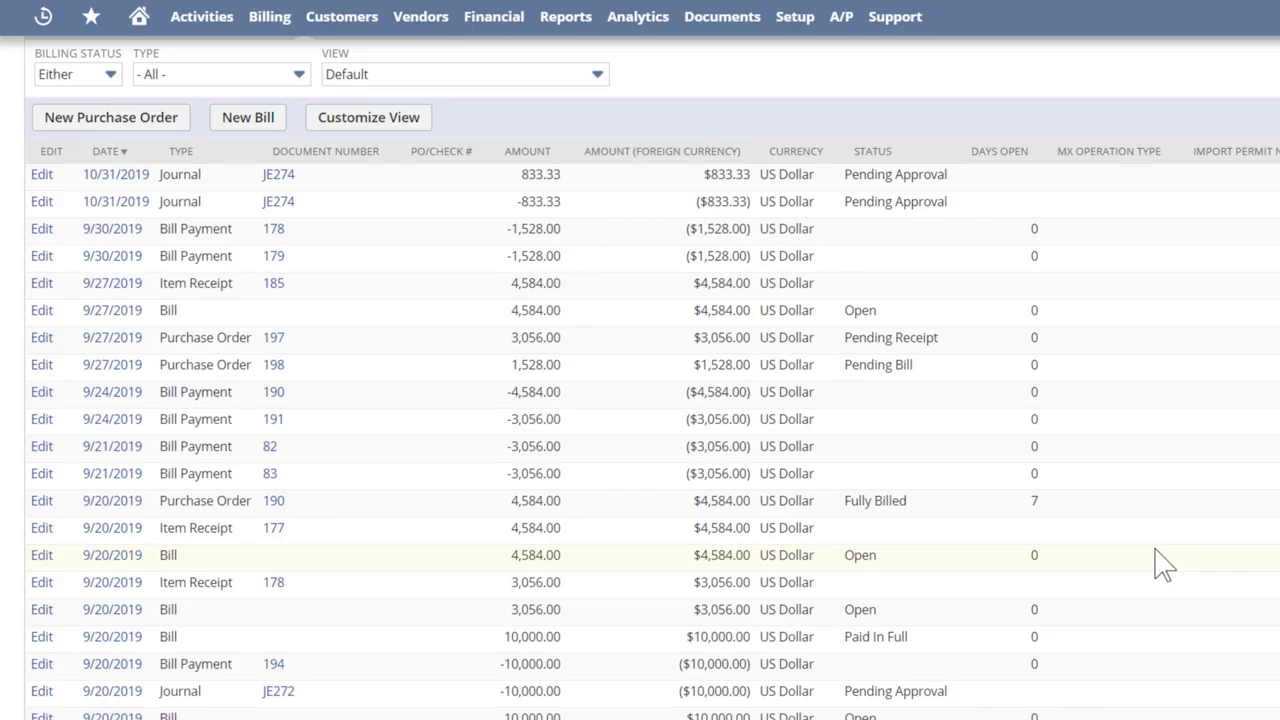
scroll(1155, 549, "up", 2)
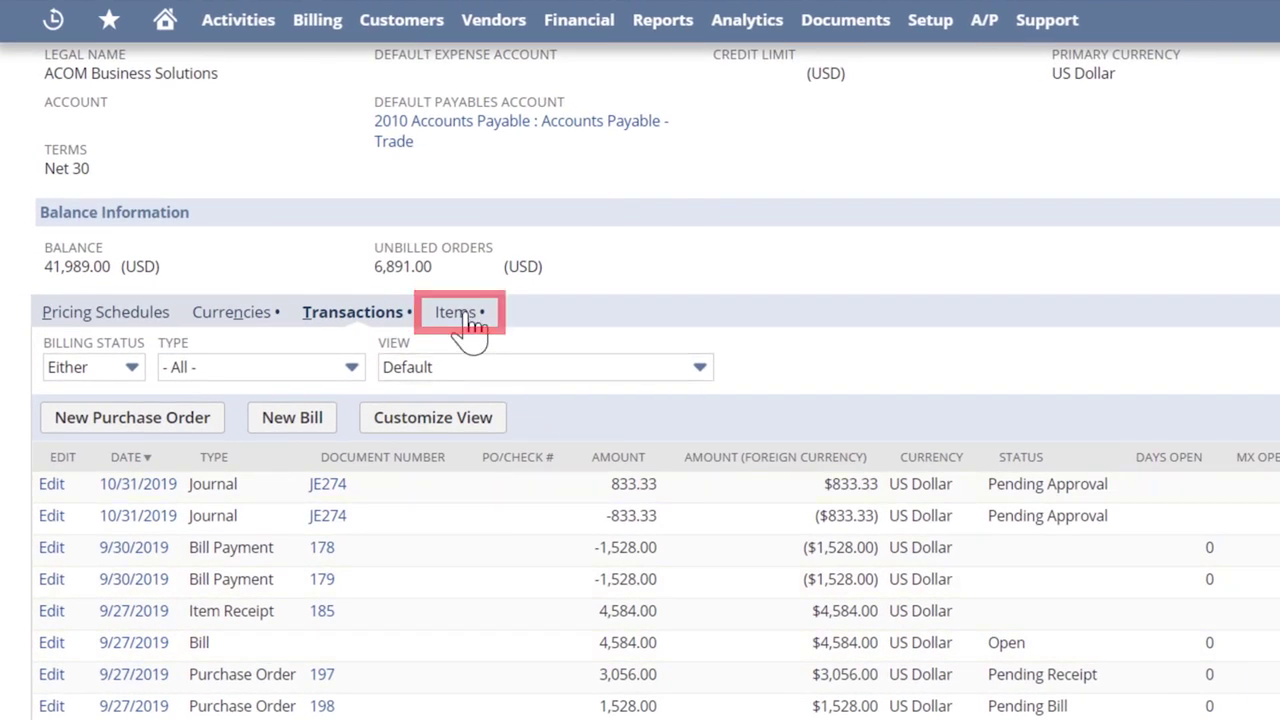
left_click(462, 314)
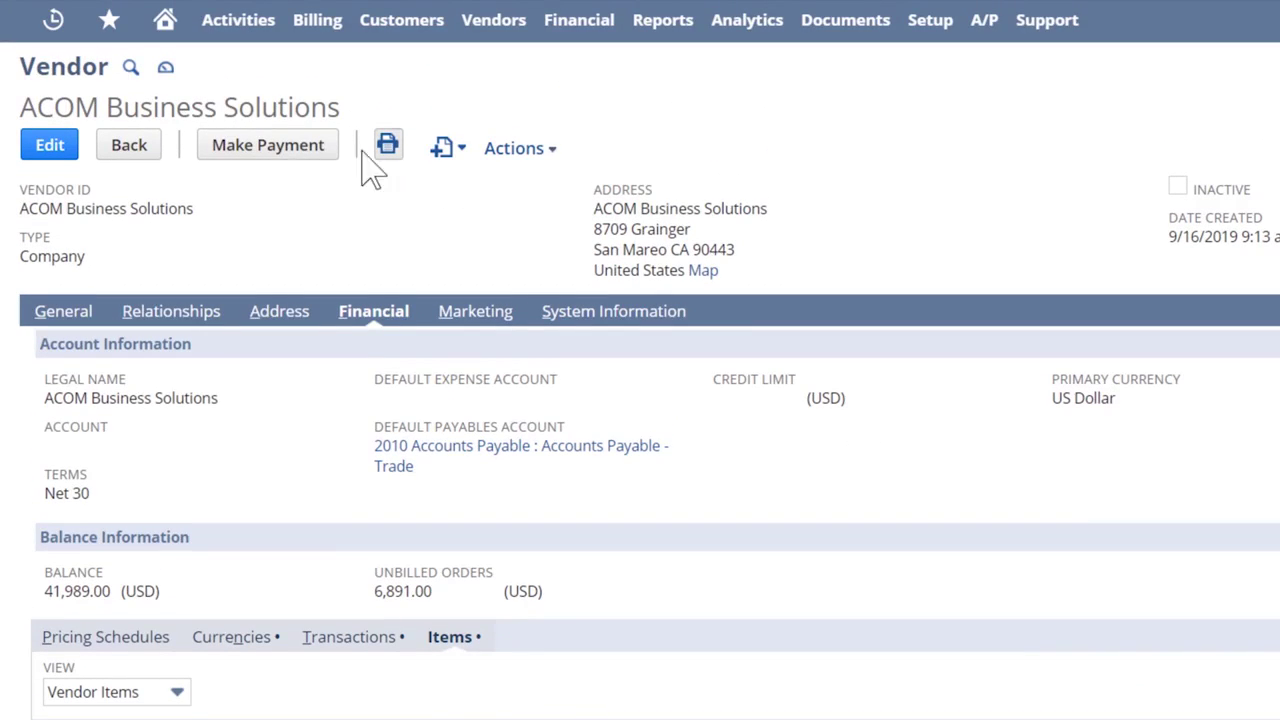
Step: Open the vendor's dashboard and review its key performance indicators, top items and transactions
left_click(166, 68)
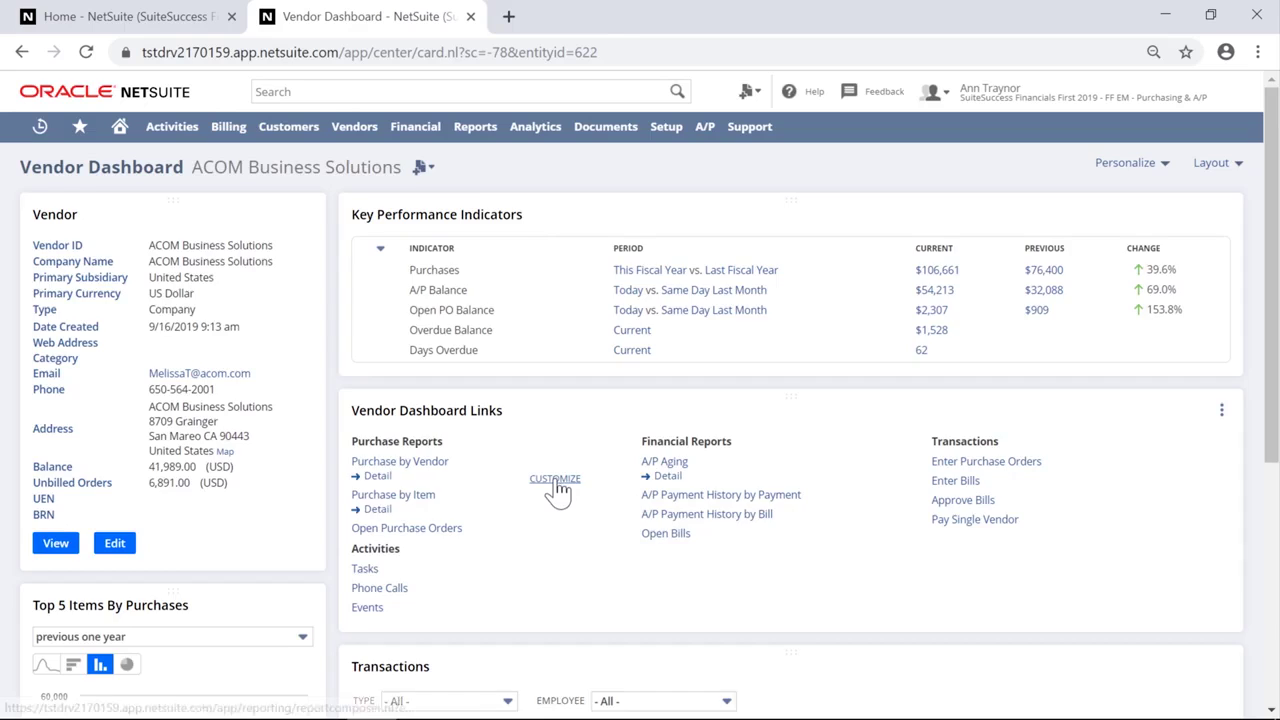
scroll(558, 490, "down", 3)
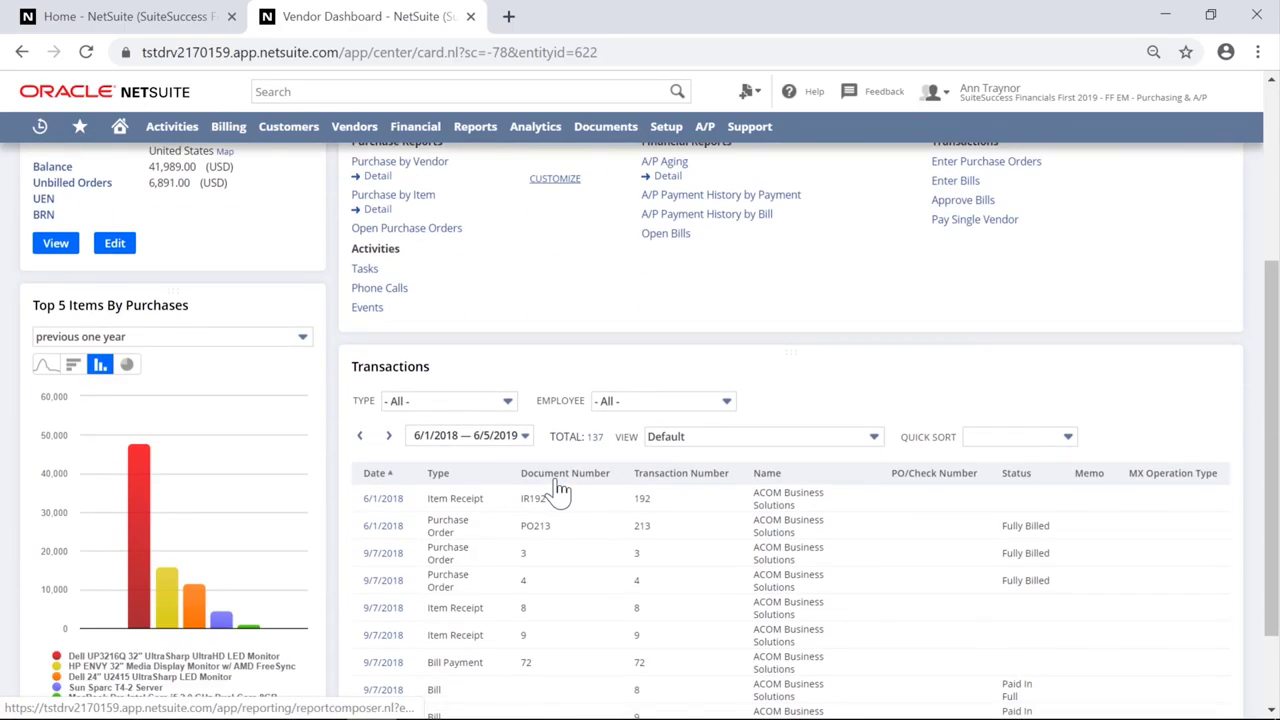
scroll(558, 490, "down", 1)
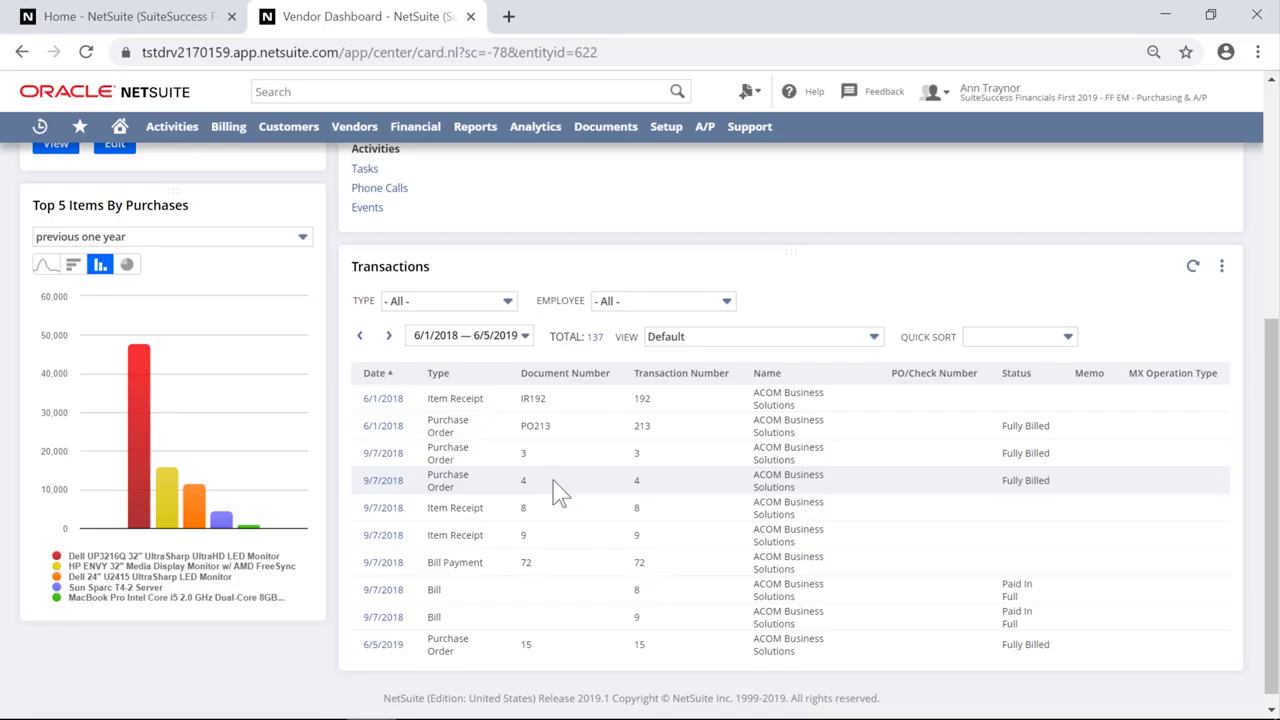
scroll(558, 490, "up", 4)
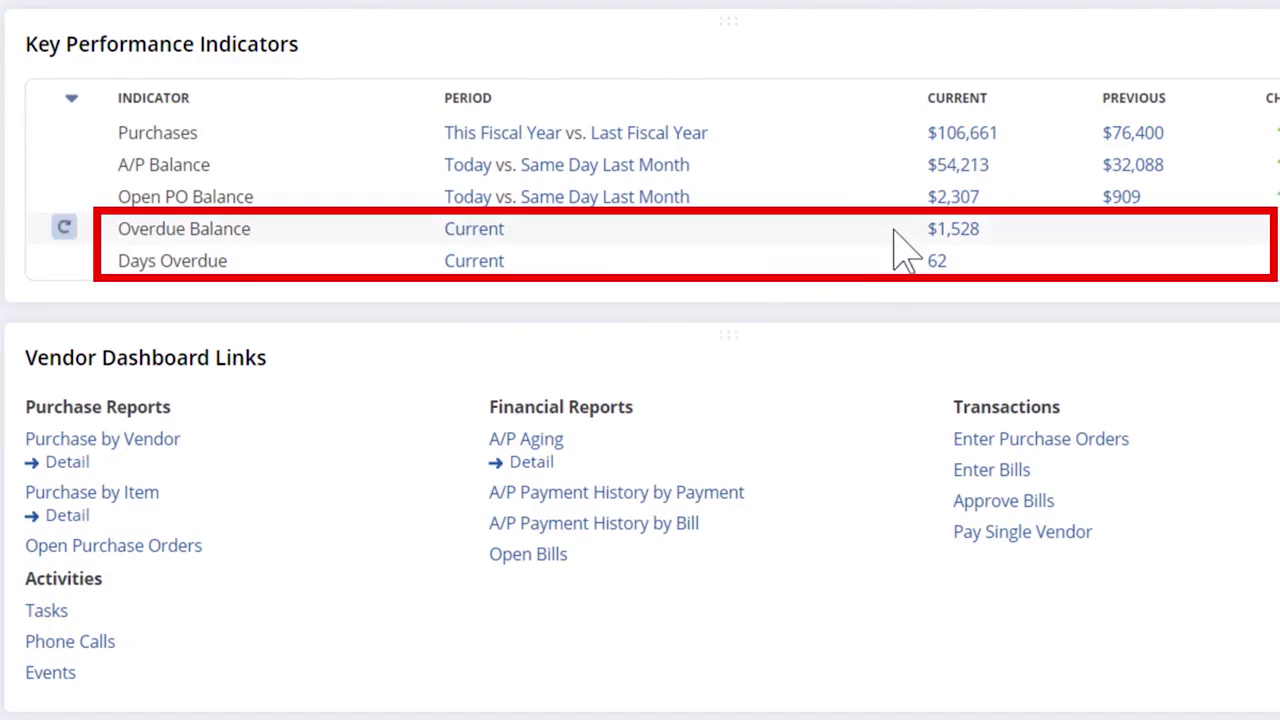
Step: Drill down from the overdue balance to the A/P aging detail and open the bill aged 62 days
left_click(952, 240)
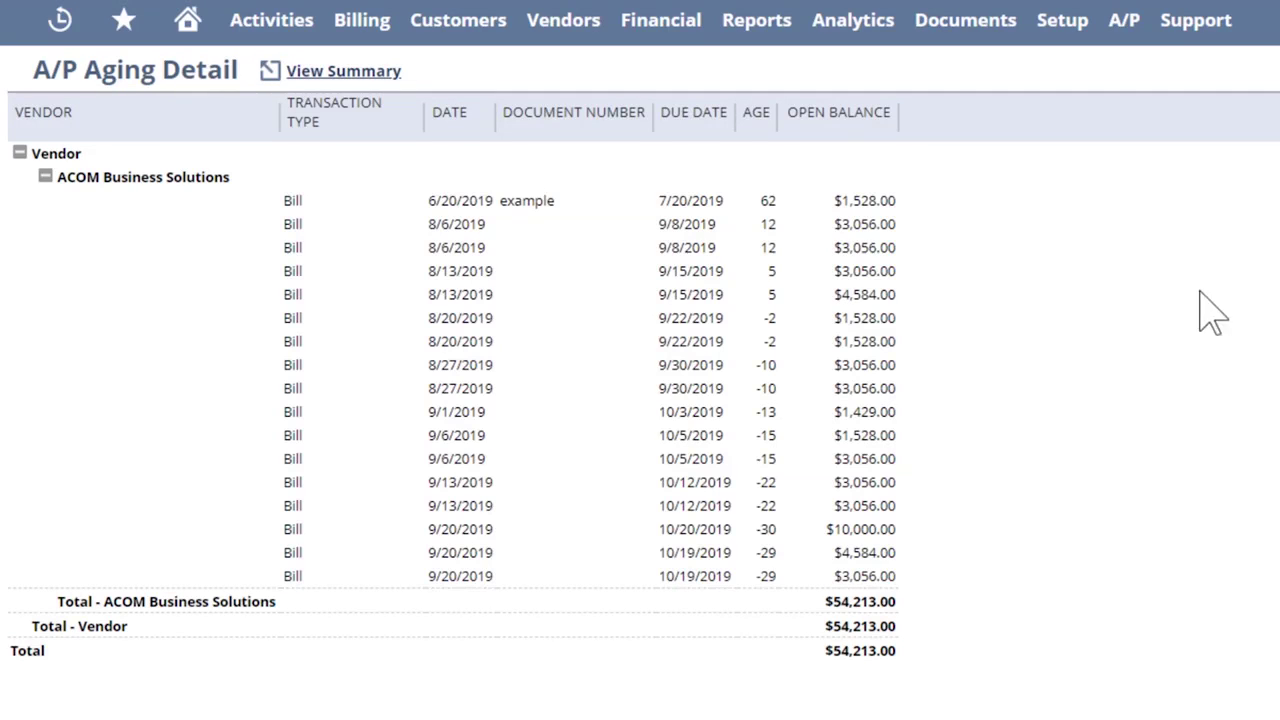
left_click(776, 213)
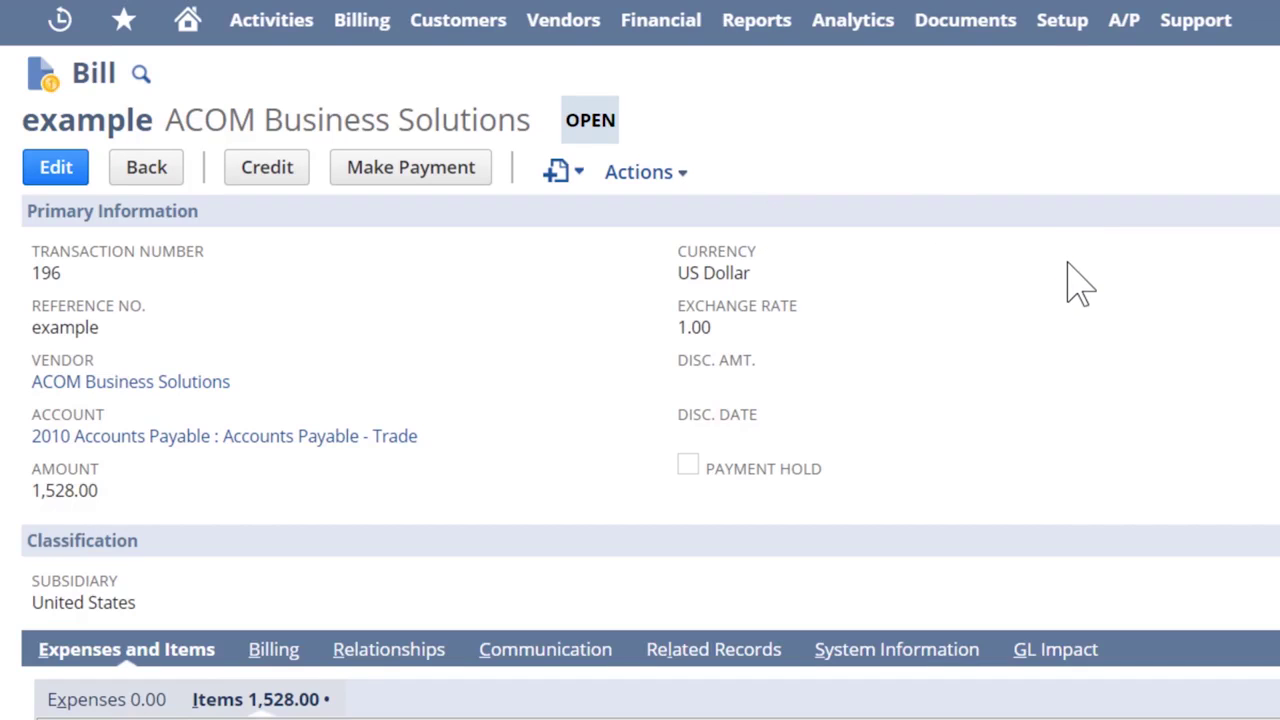
Step: Email the overdue bill to ACOM Business Solutions from the bill's communication messages using Merge & Send
left_click(550, 650)
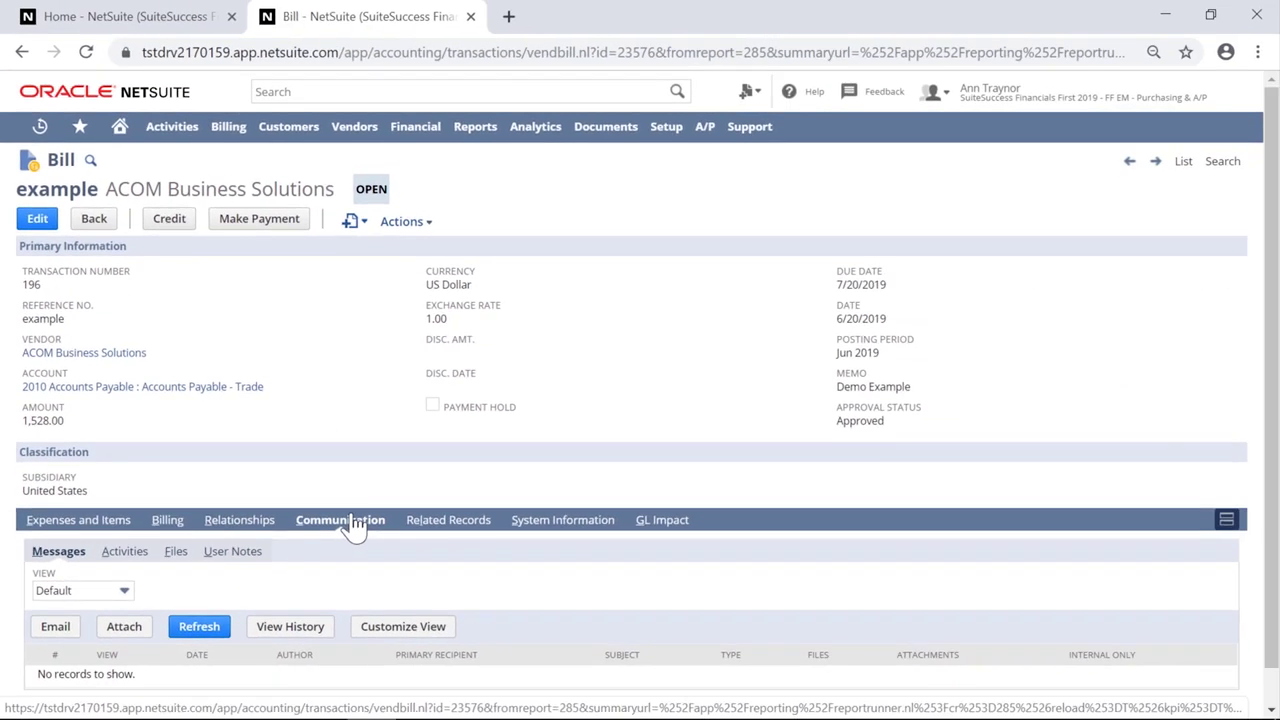
scroll(350, 520, "down", 1)
left_click(70, 598)
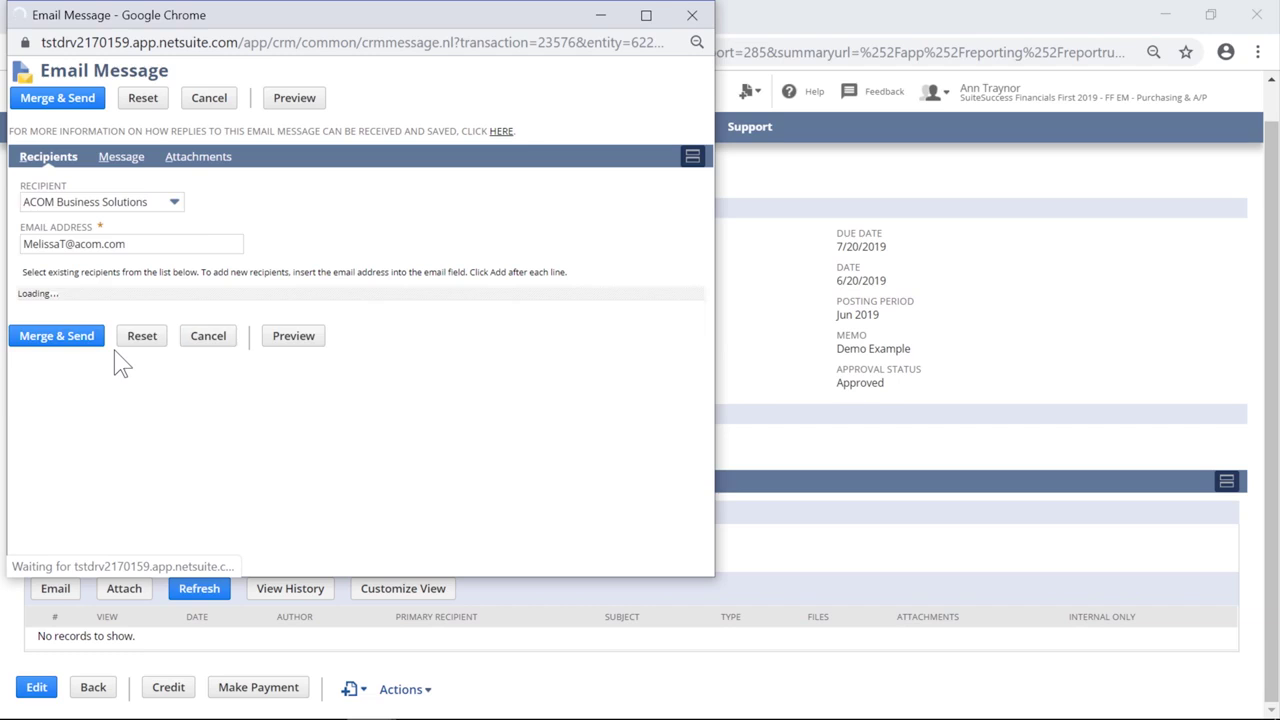
left_click(57, 97)
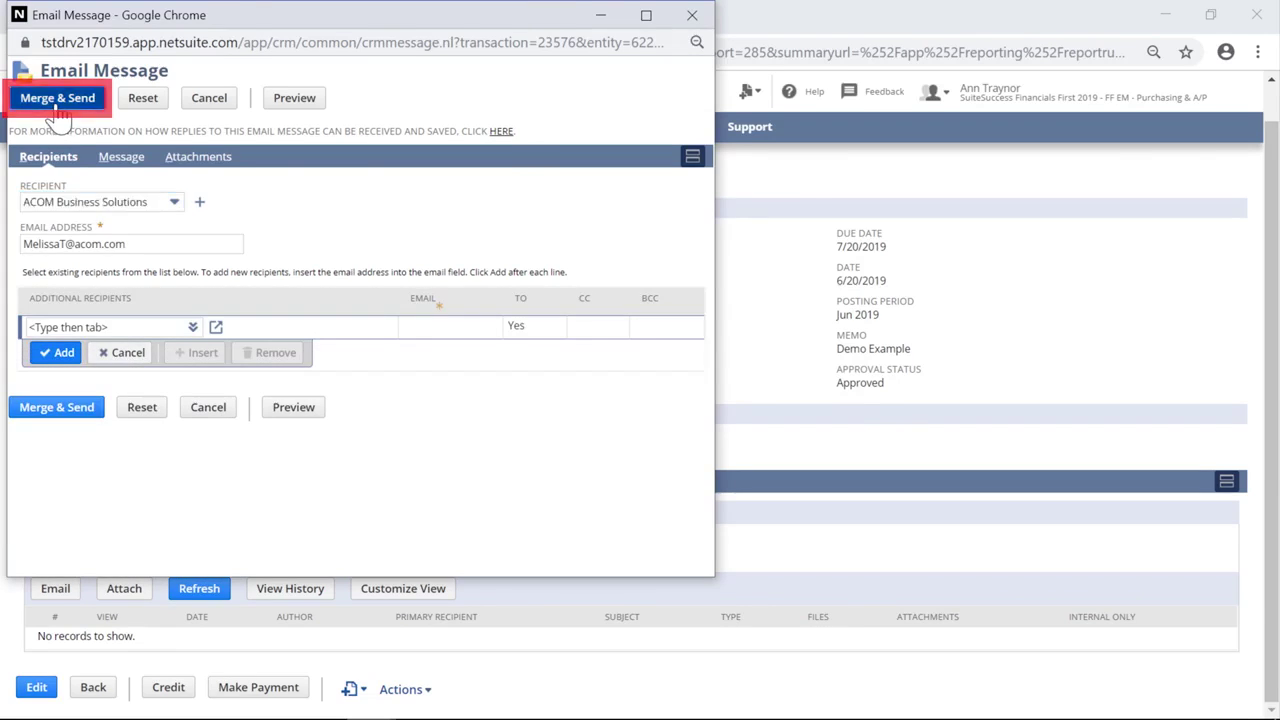
left_click(200, 20)
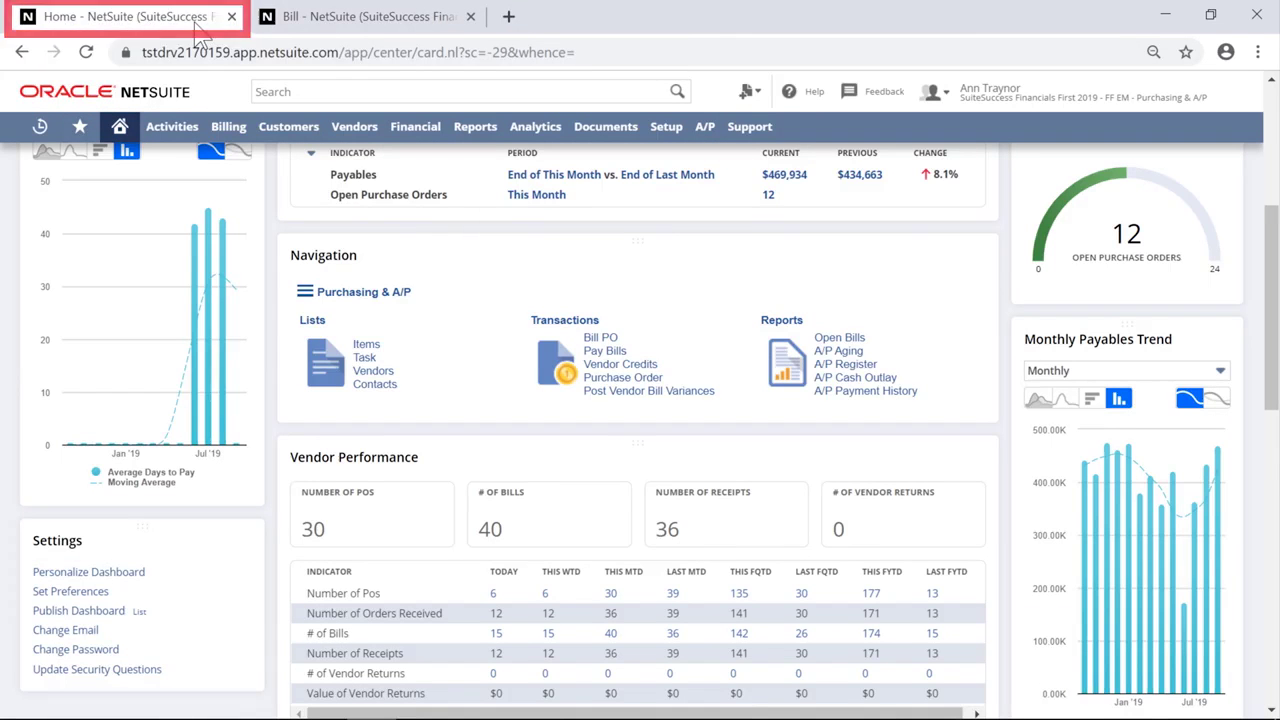
left_click(291, 29)
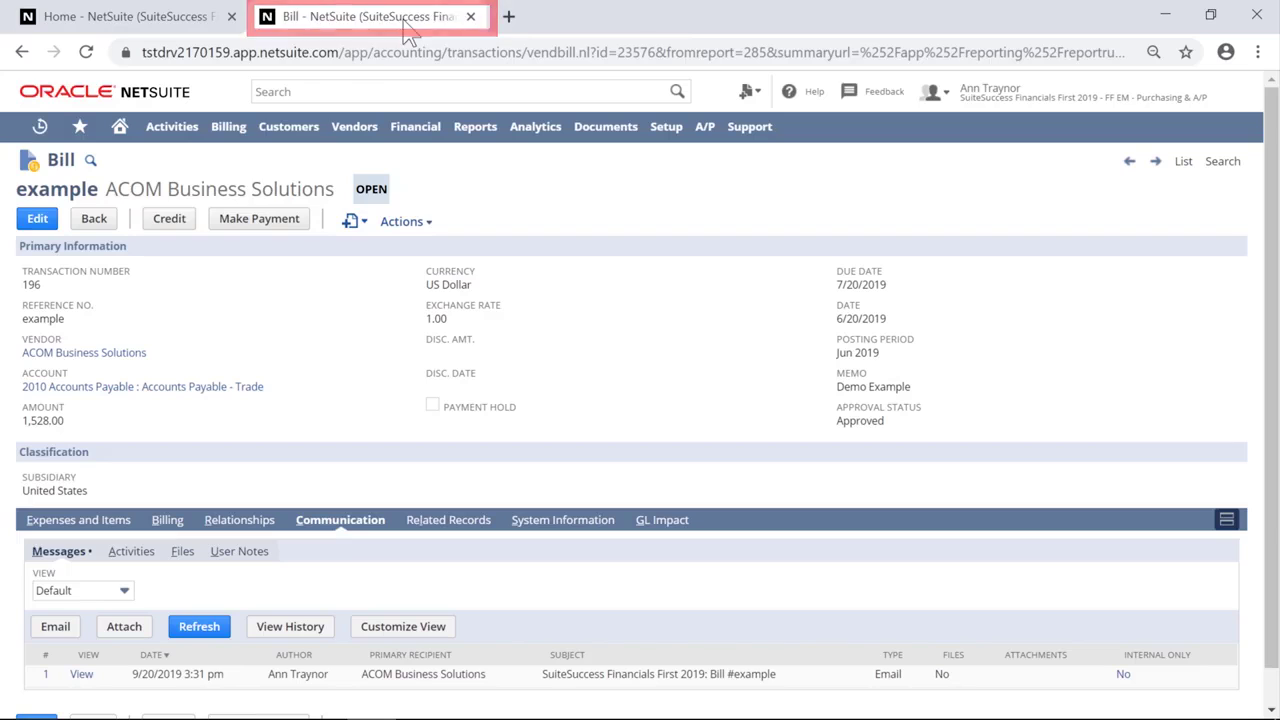
left_click(22, 52)
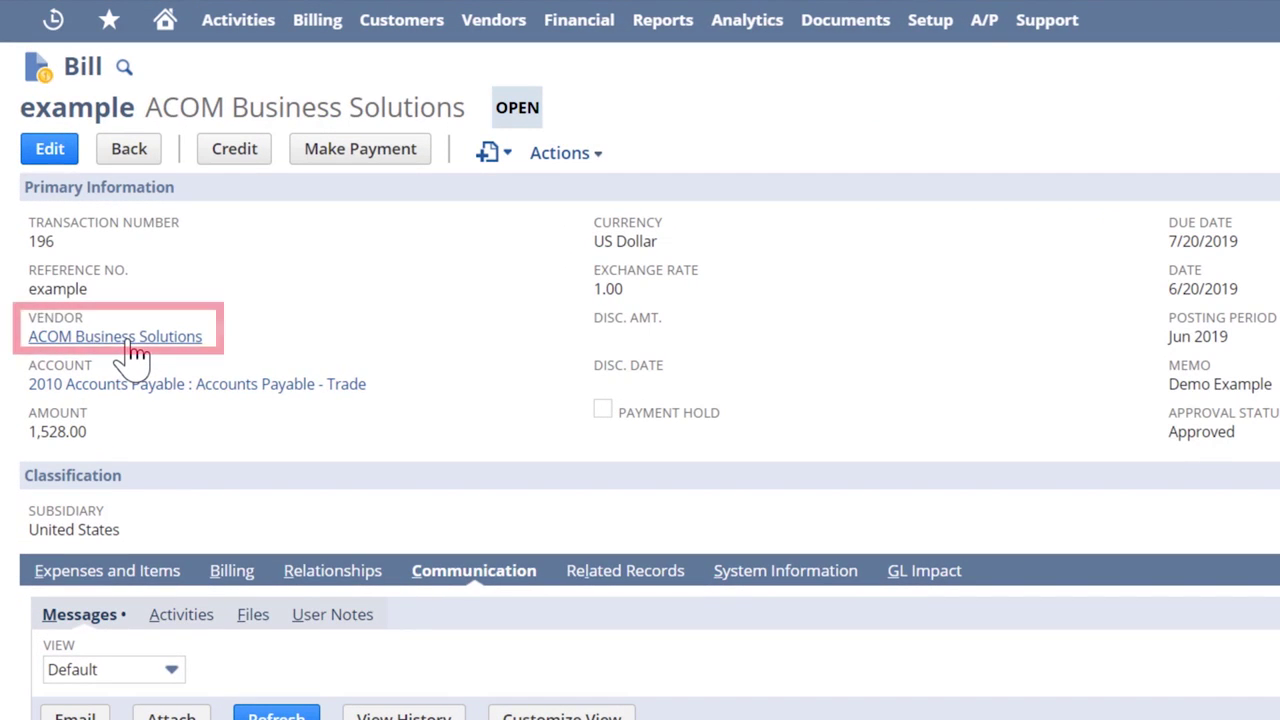
Step: Open the vendor record linked to the bill and go to its vendor dashboard
mouse_move(125, 350)
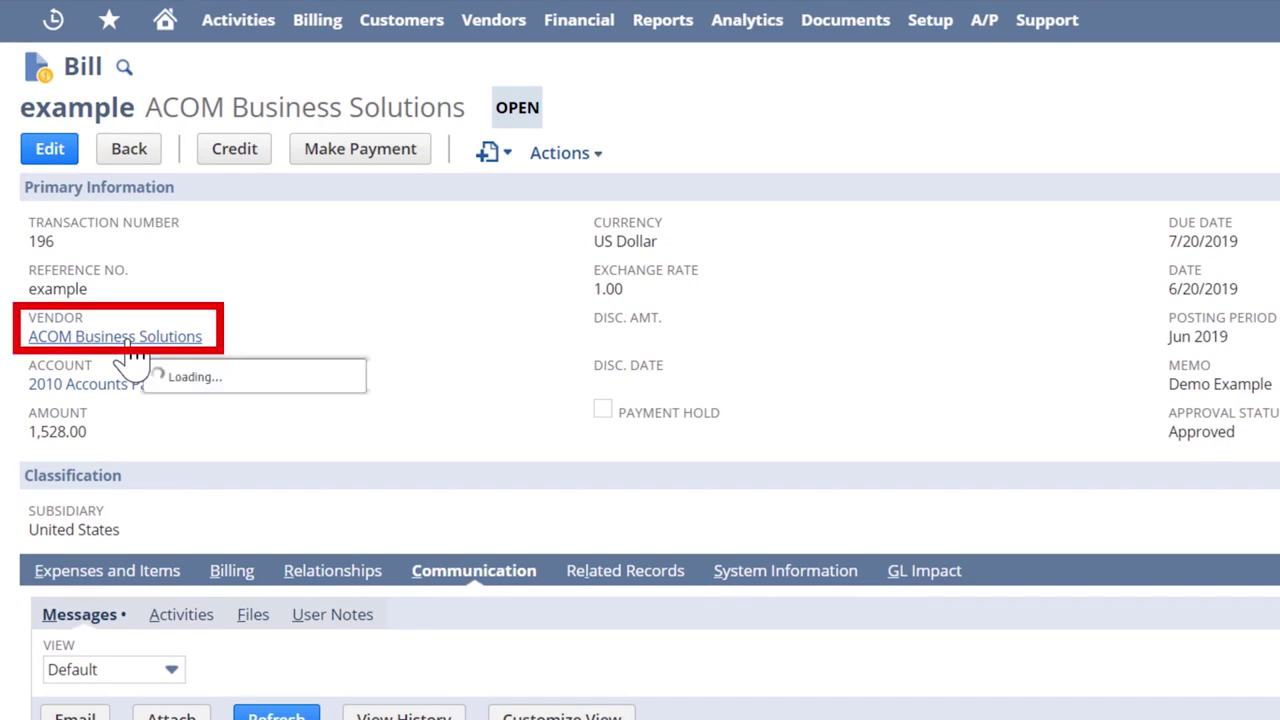
left_click(125, 345)
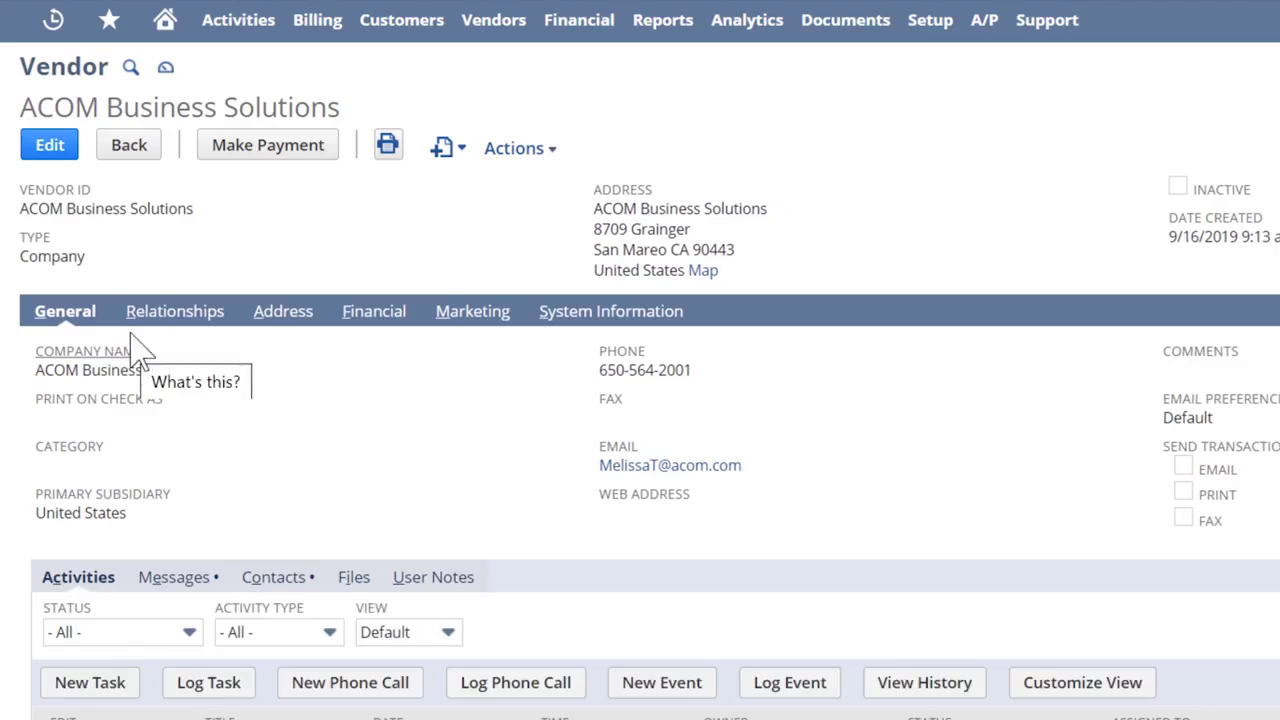
left_click(166, 68)
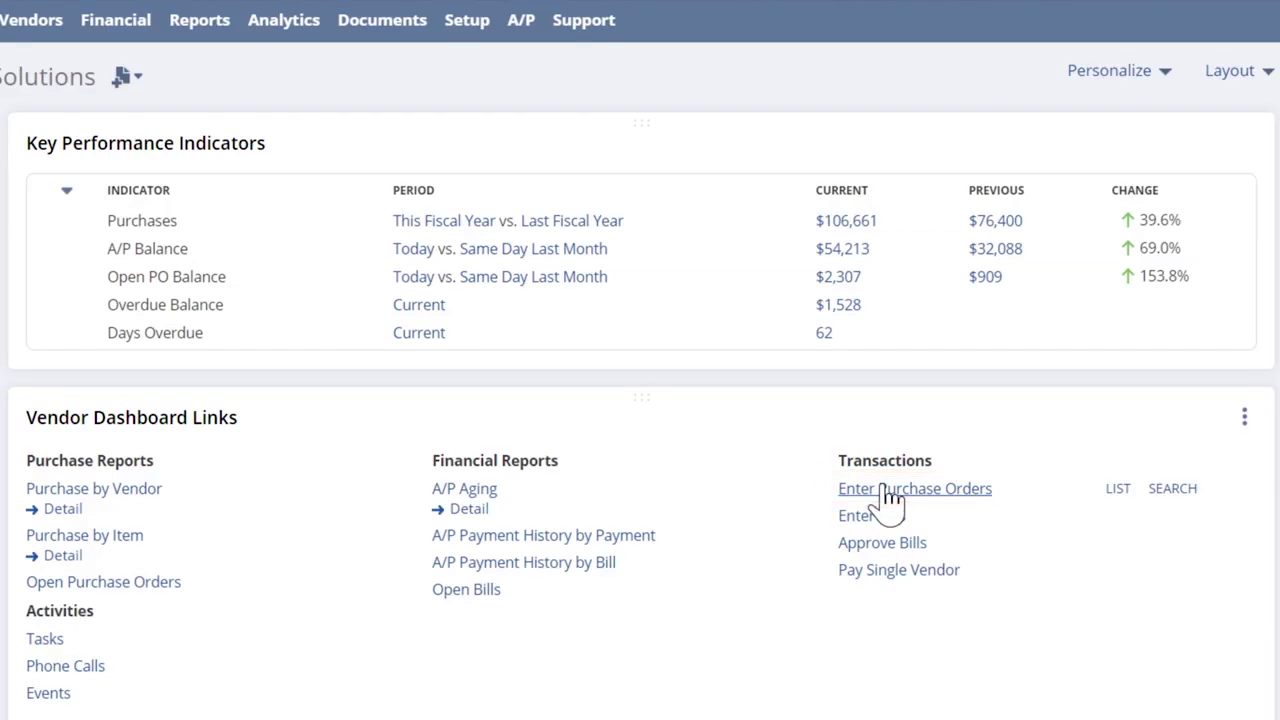
Step: Start a purchase order for ACOM Business Solutions and add the Dell 24" U2415 UltraSharp LED Monitor as an item line
left_click(890, 492)
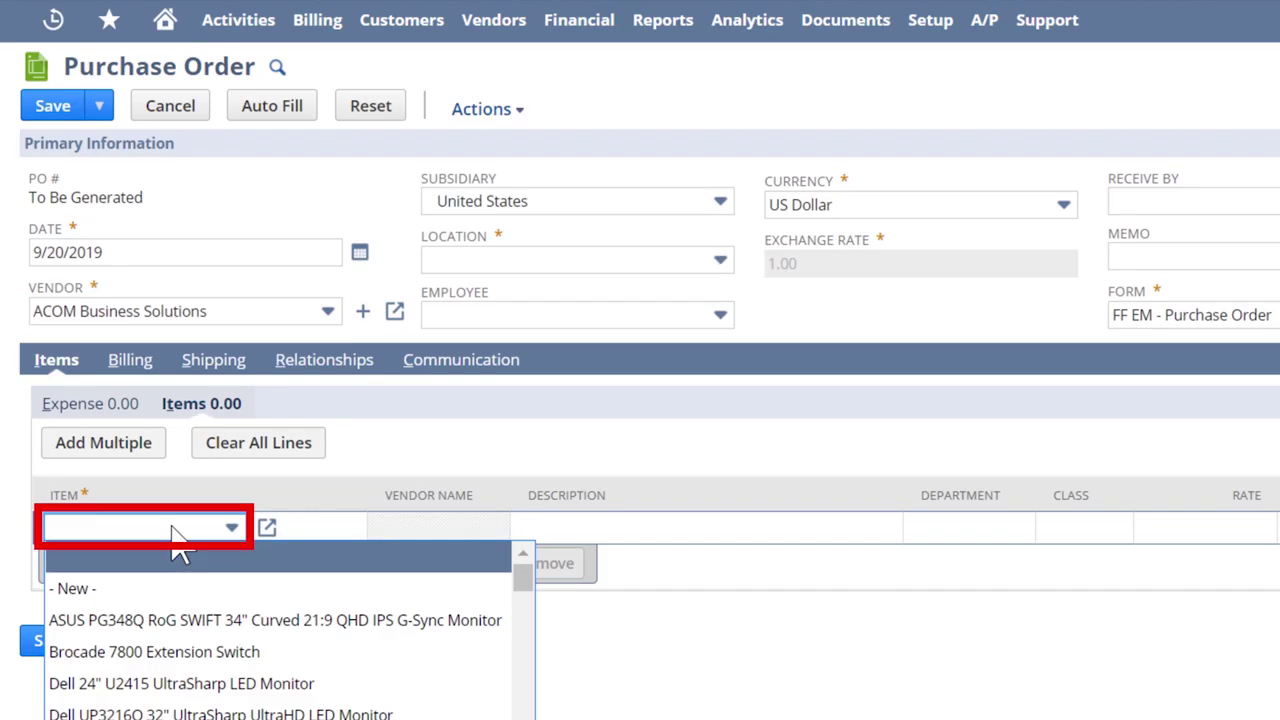
left_click(210, 683)
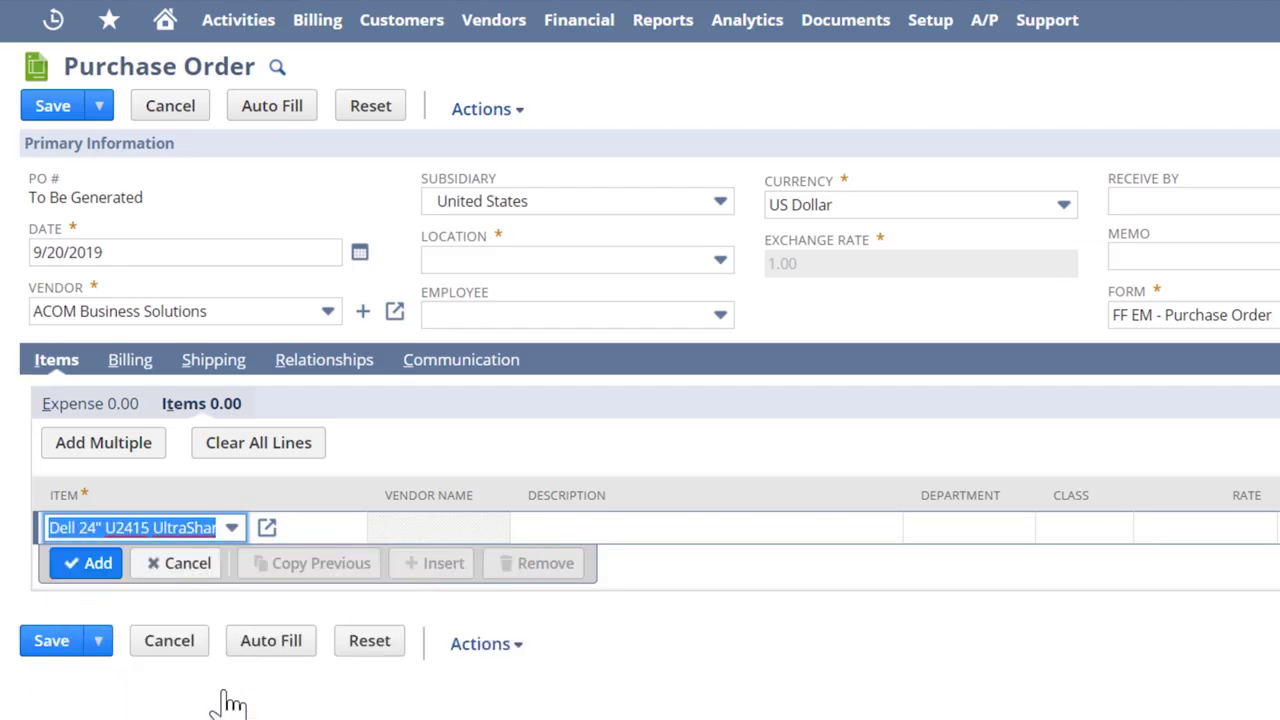
left_click(88, 565)
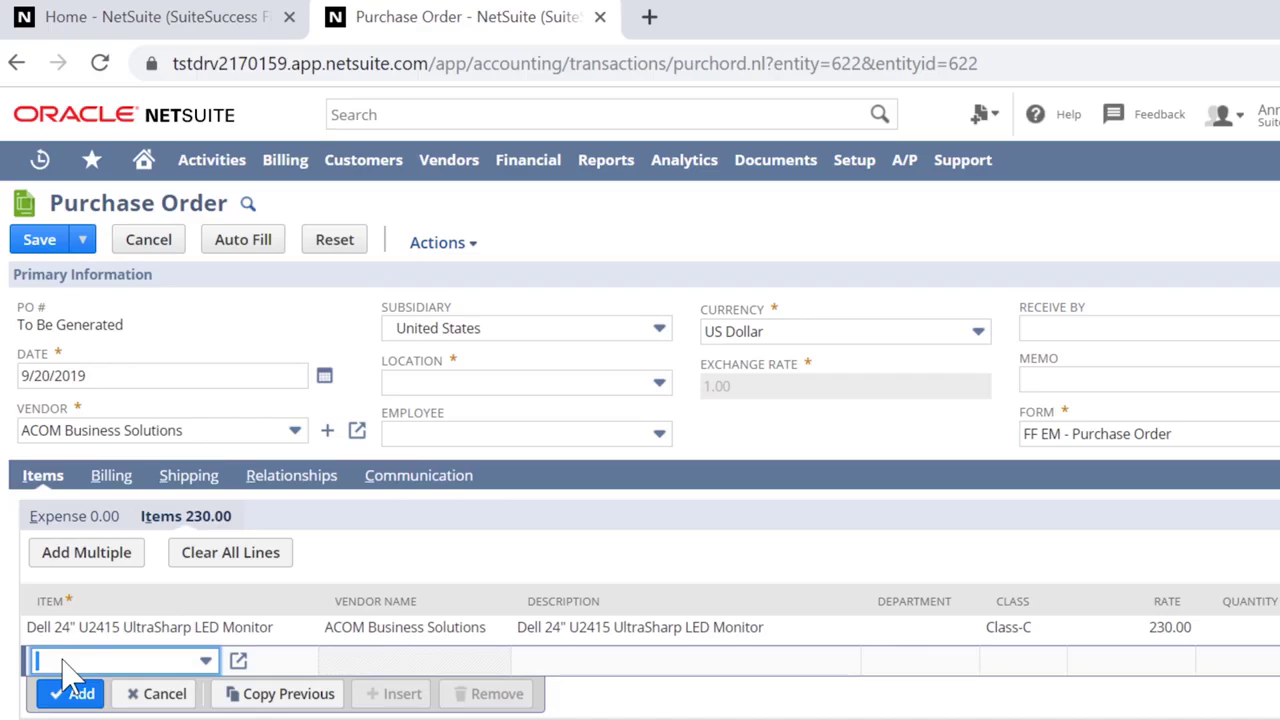
Step: Try to save and email the purchase order without a location
mouse_move(85, 245)
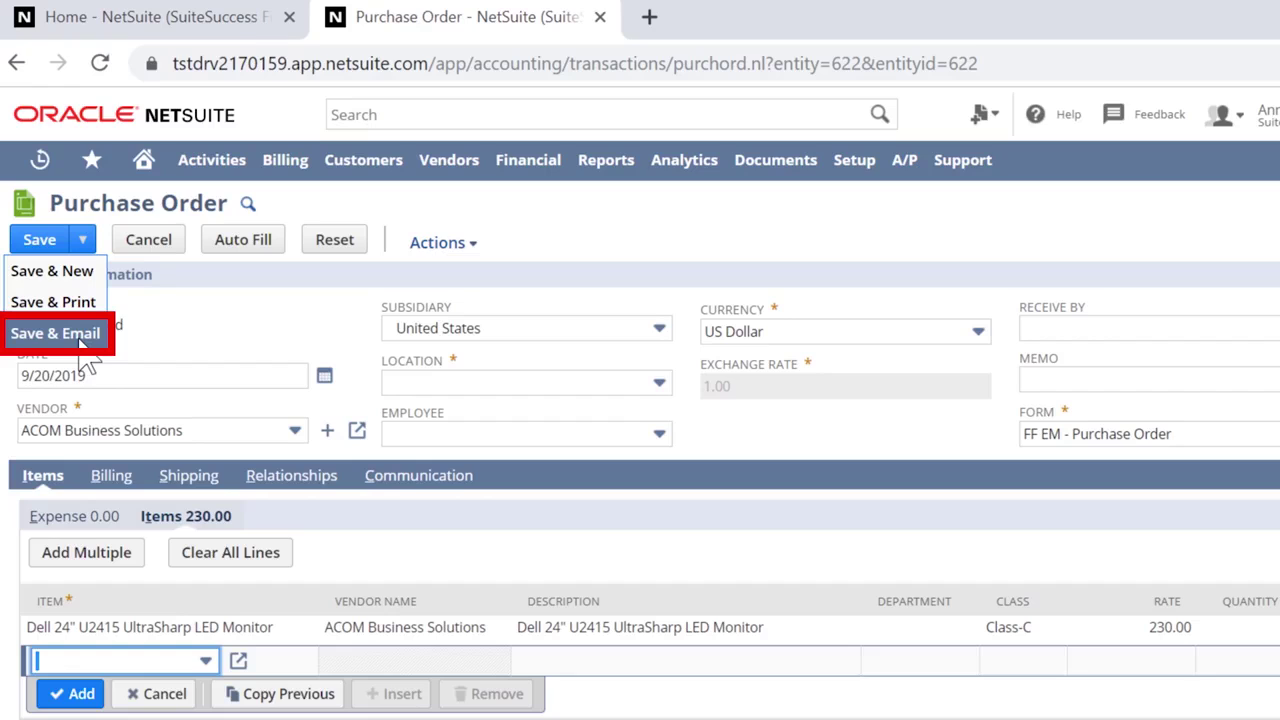
left_click(82, 340)
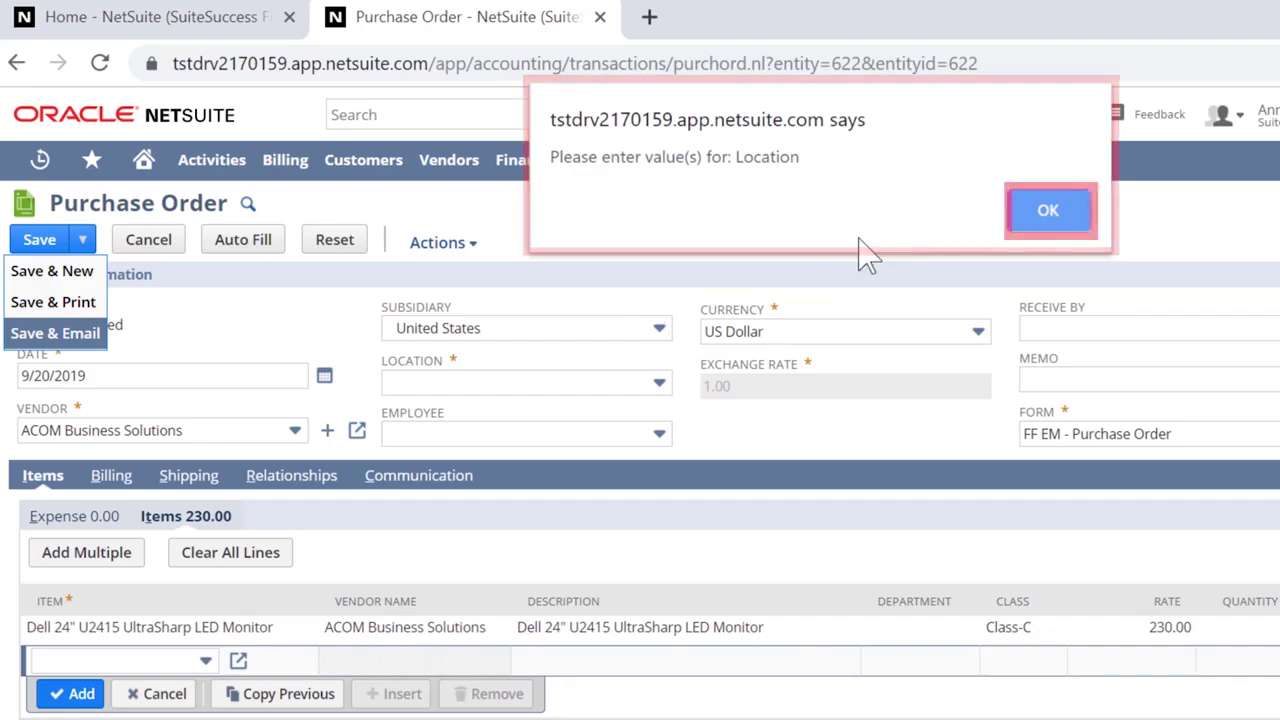
left_click(1046, 210)
Step: Set the purchase order's location to US-1, then save and email the order
left_click(585, 382)
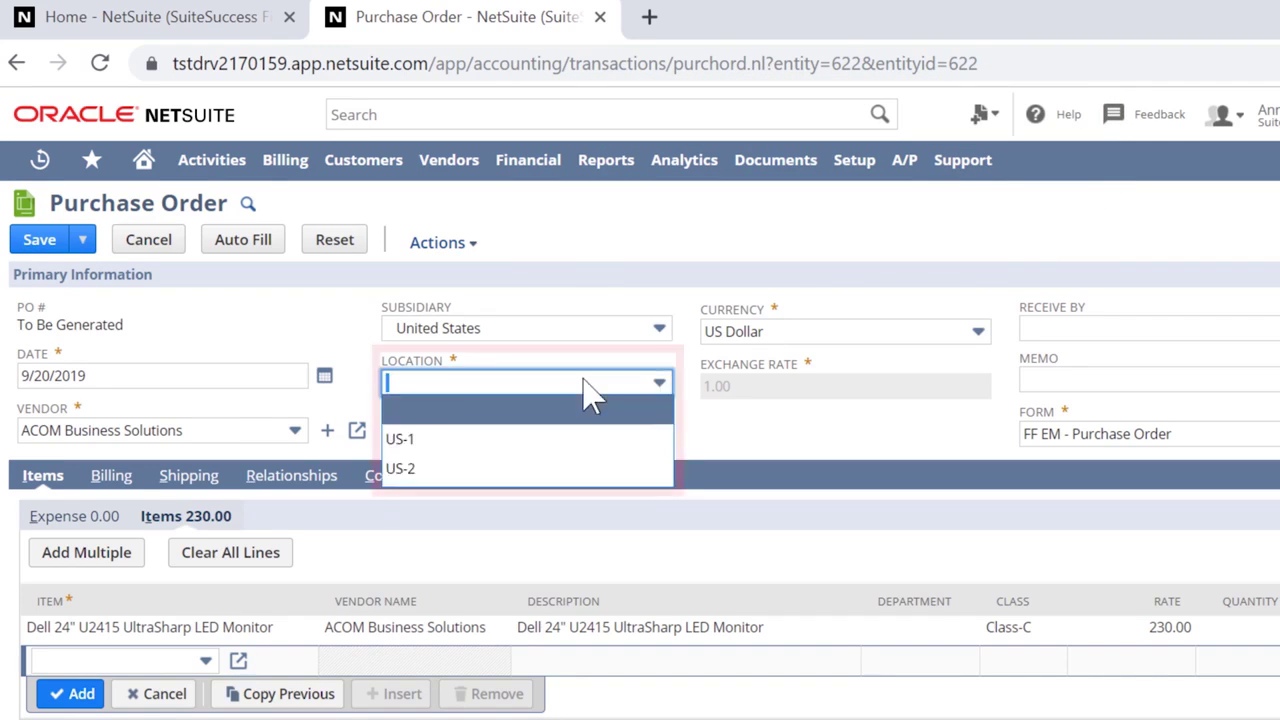
left_click(580, 445)
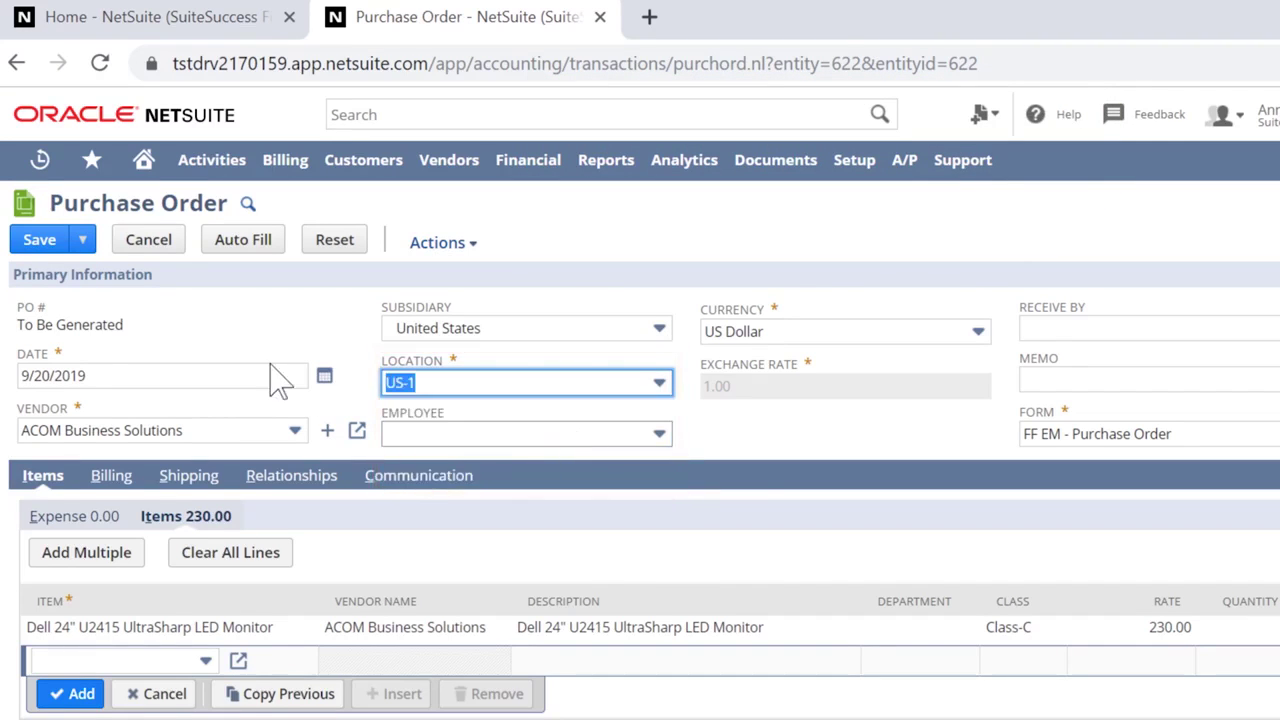
left_click(93, 245)
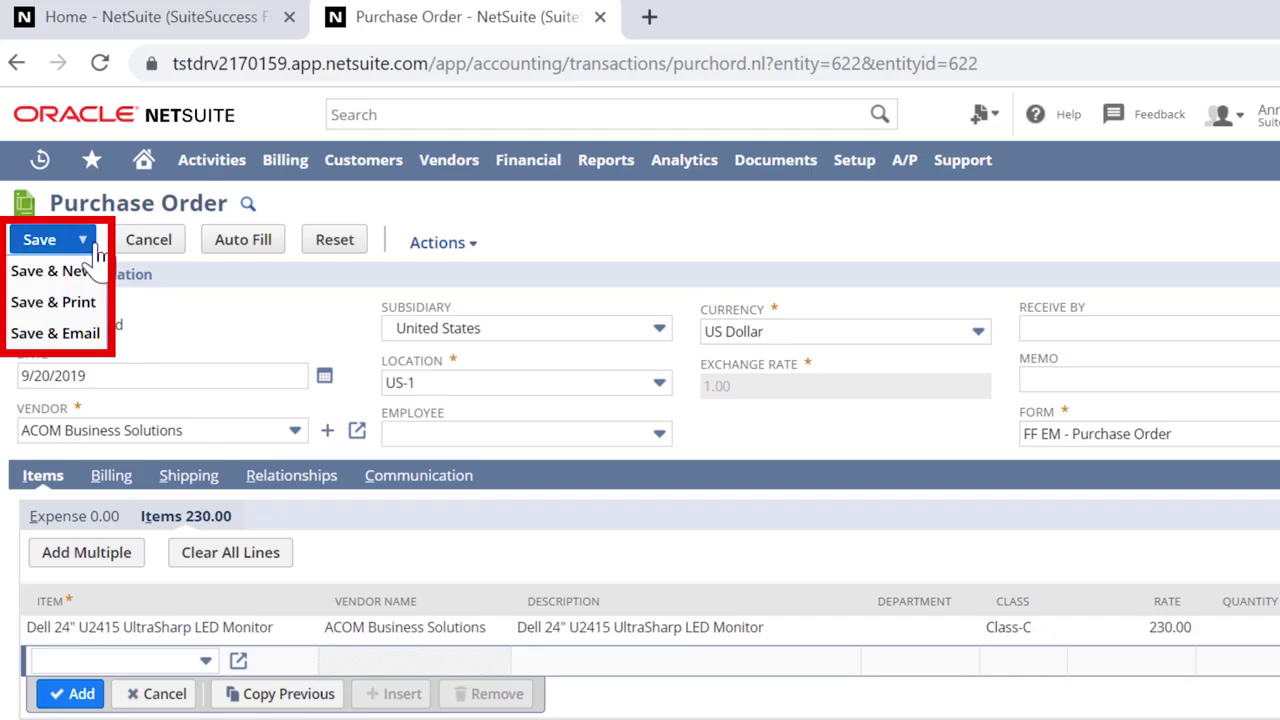
left_click(78, 335)
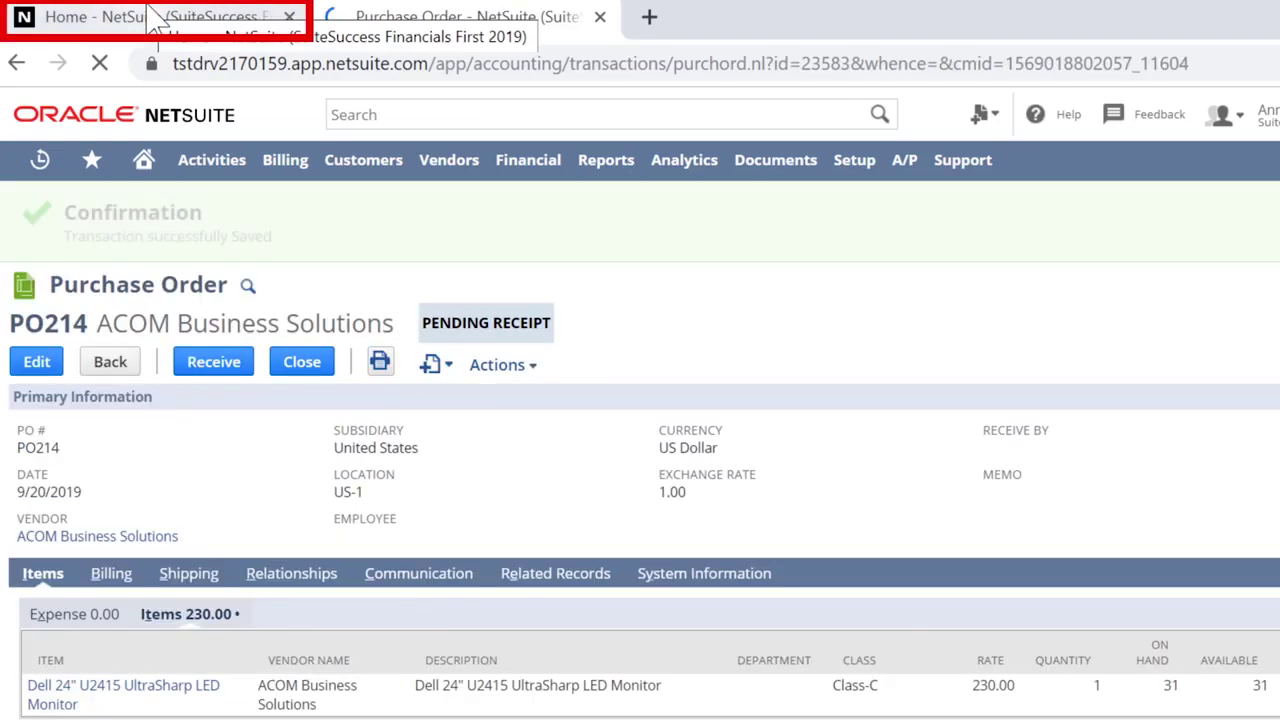
Step: Return to the home dashboard and open the A/P Aging report for all vendors
left_click(155, 22)
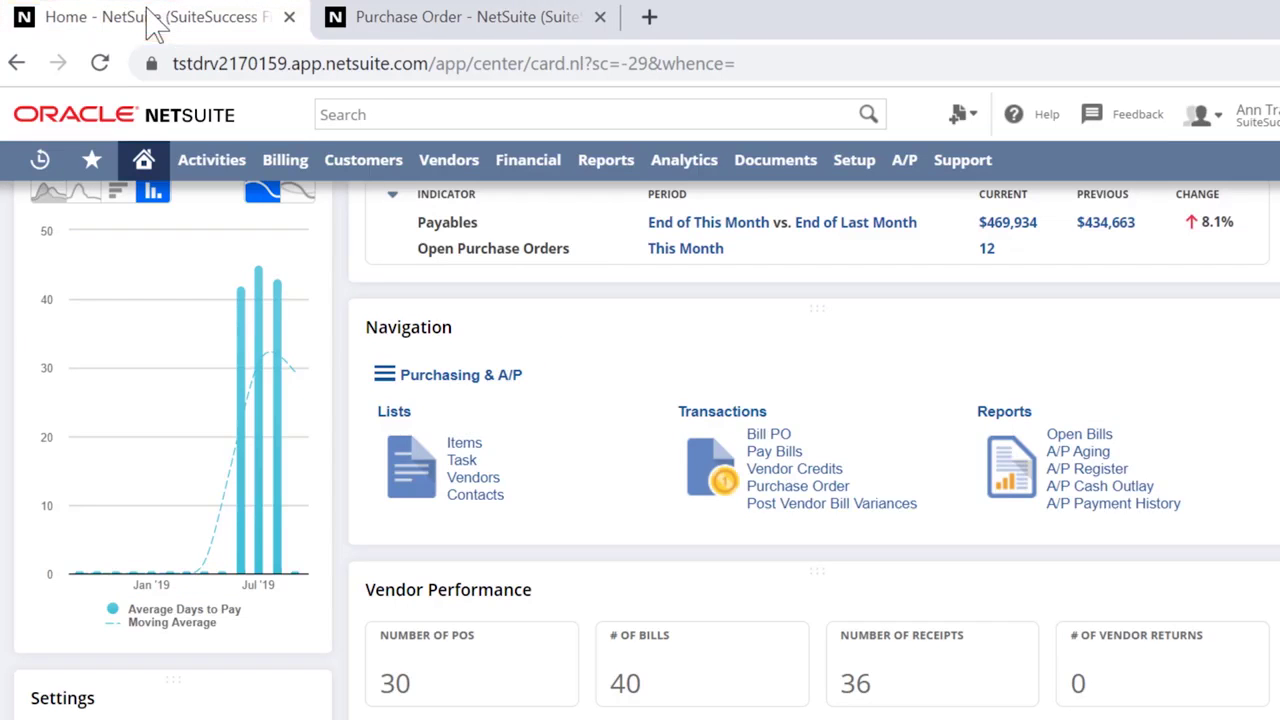
scroll(425, 430, "up", 5)
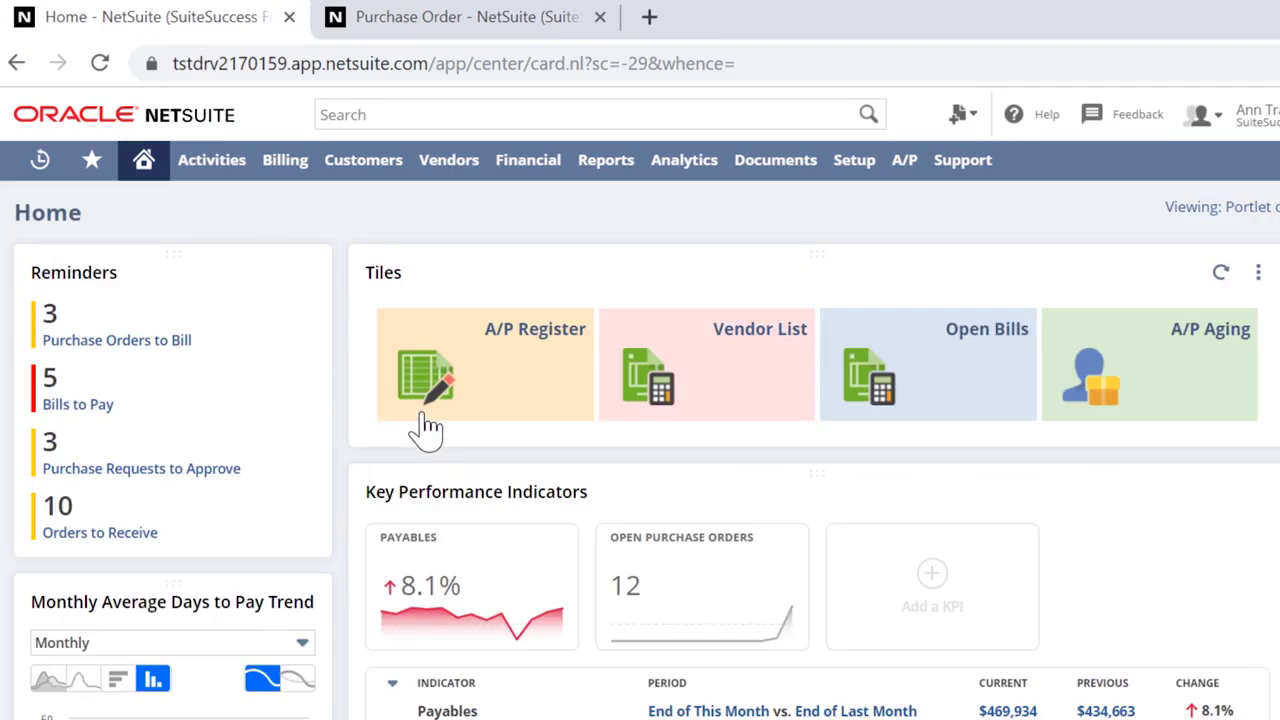
left_click(1205, 354)
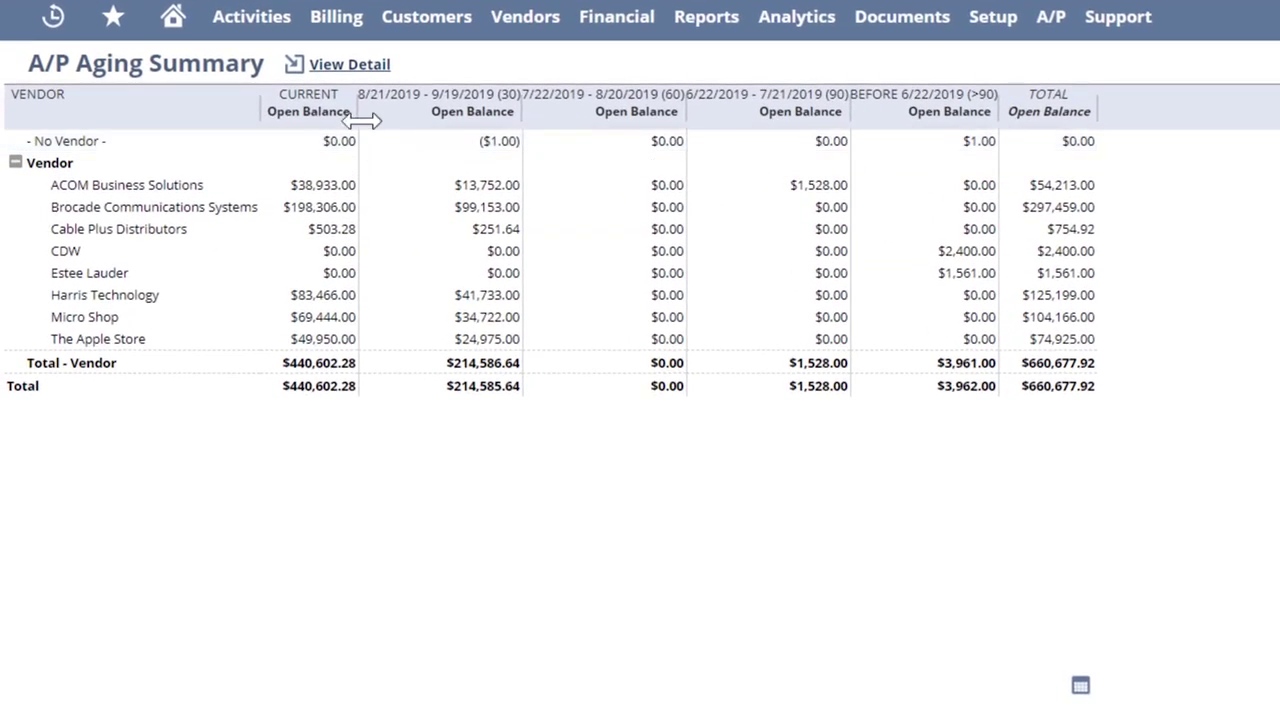
Step: Widen the Current, 30-day and 60-day columns of the A/P Aging Summary
left_click_drag(358, 113, 408, 113)
left_click_drag(572, 112, 611, 112)
left_click_drag(778, 110, 836, 110)
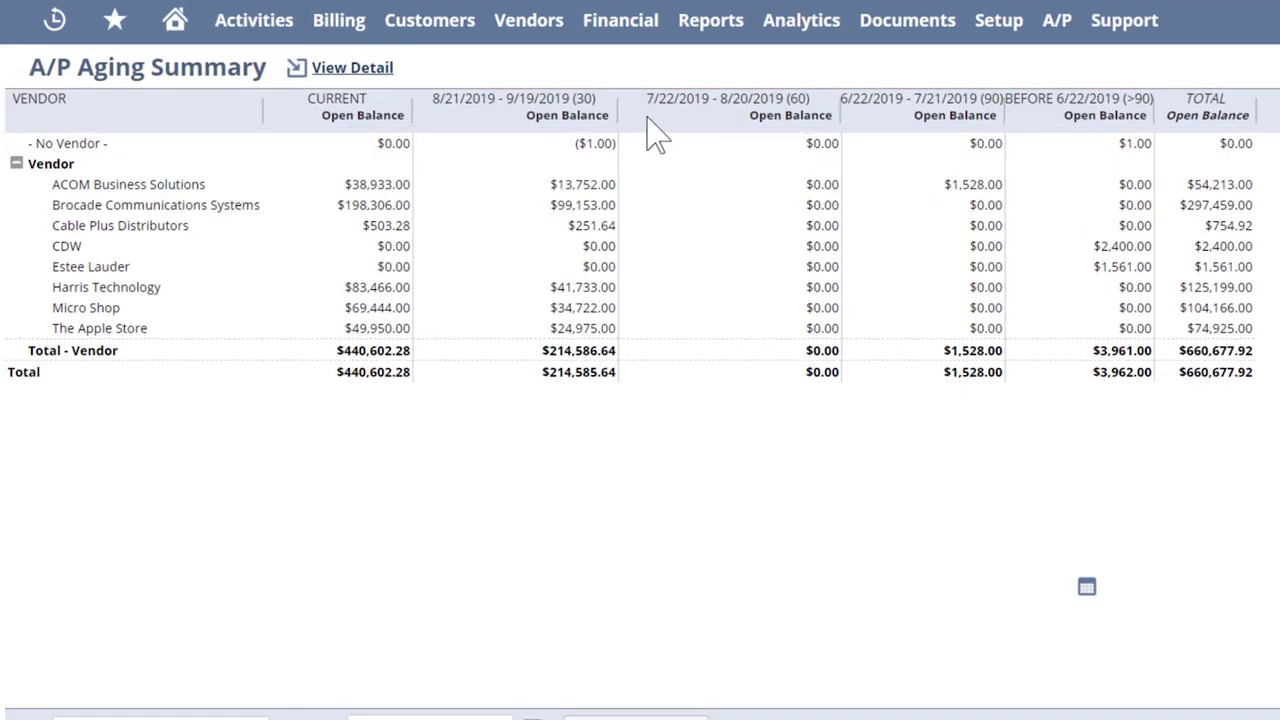
Step: Open the Bill Purchase Orders page and filter the list to vendor ACOM Business Solutions
mouse_move(522, 28)
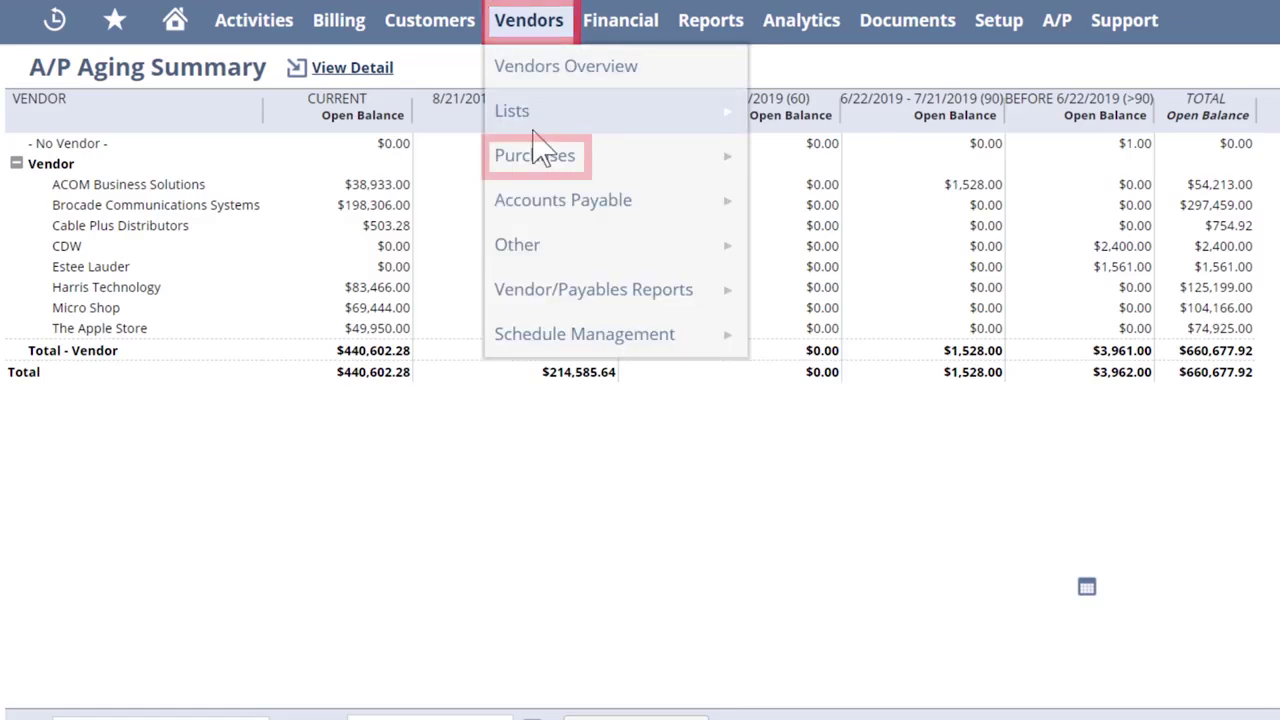
mouse_move(537, 165)
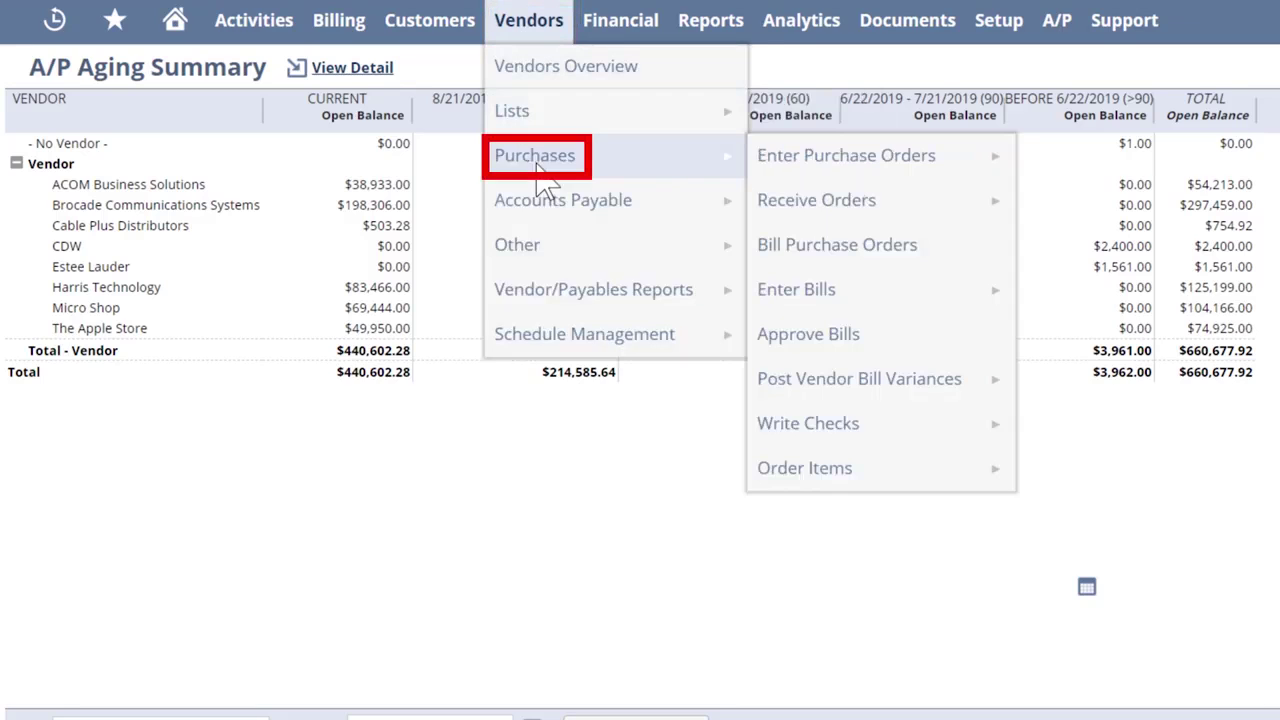
left_click(816, 250)
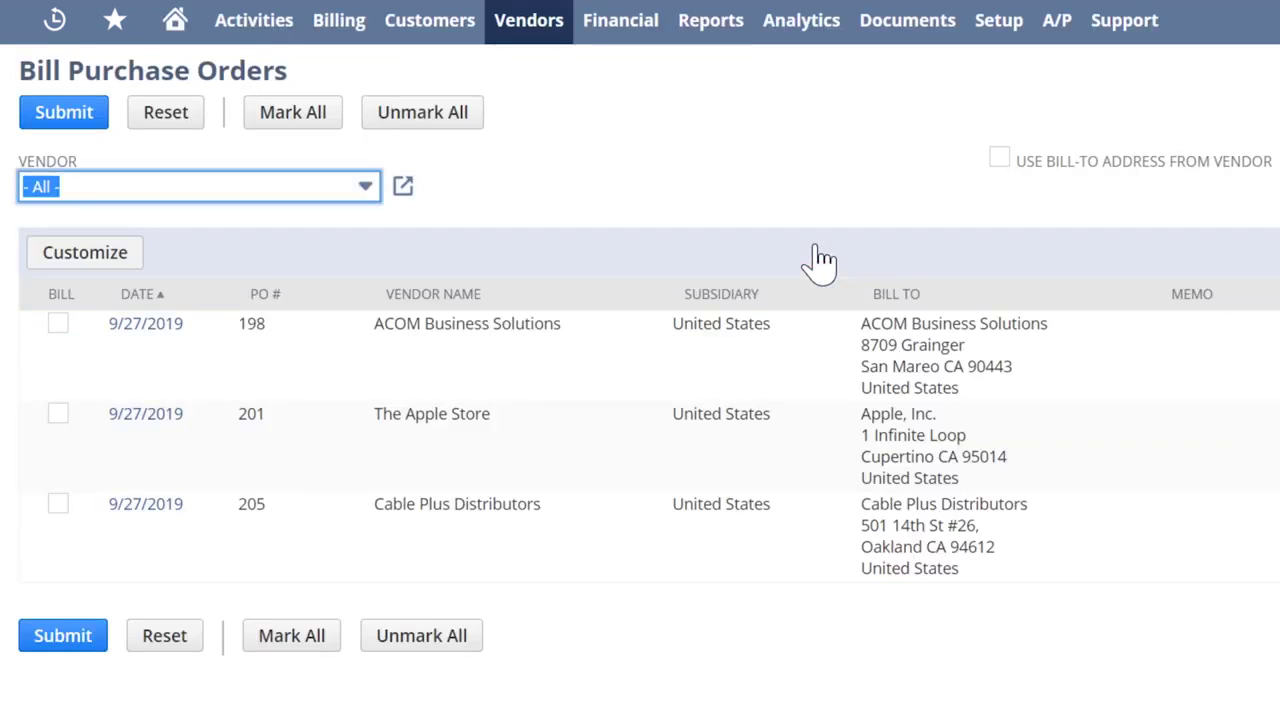
left_click(308, 190)
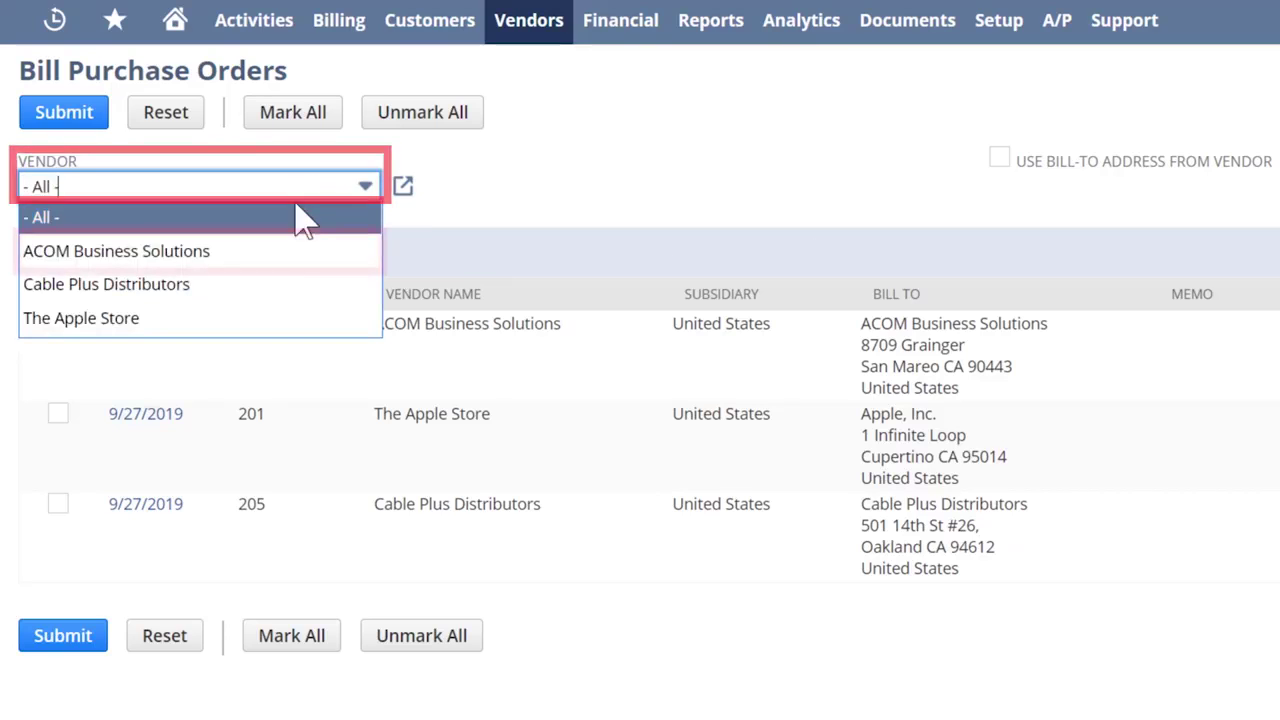
left_click(300, 251)
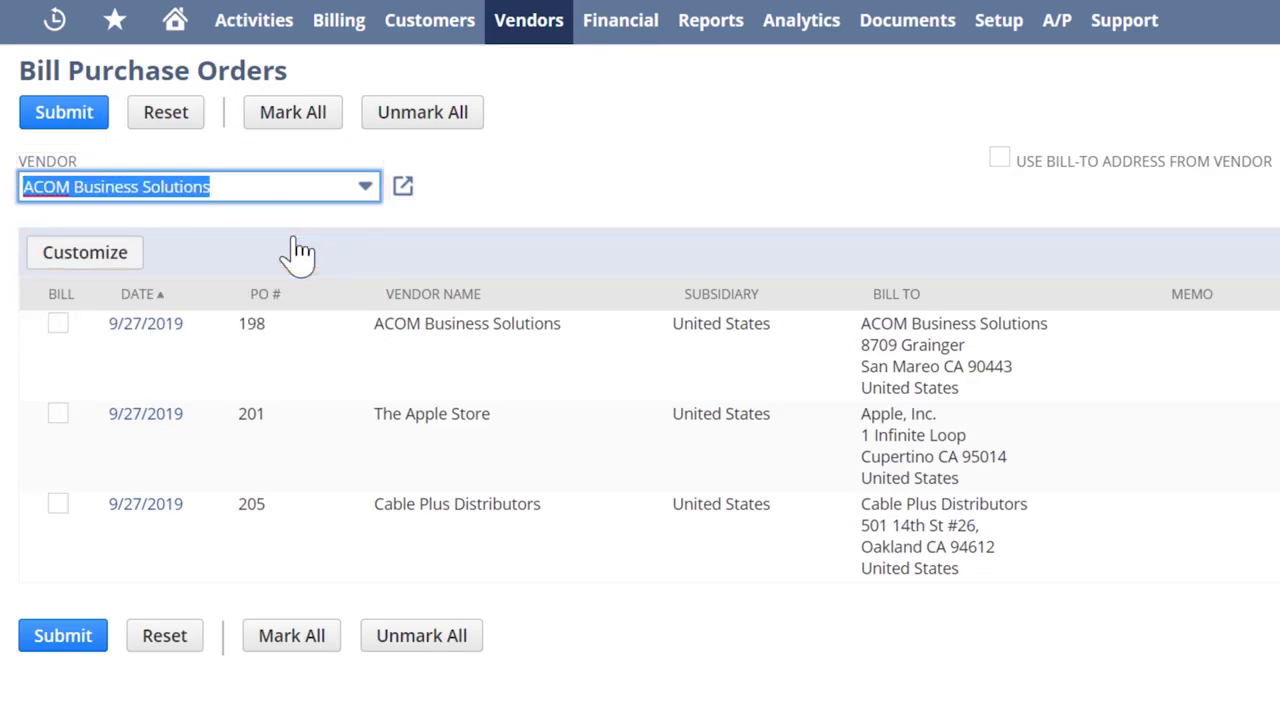
Step: Mark the ACOM Business Solutions purchase order for billing, submit it, and save the resulting vendor bill
left_click(58, 323)
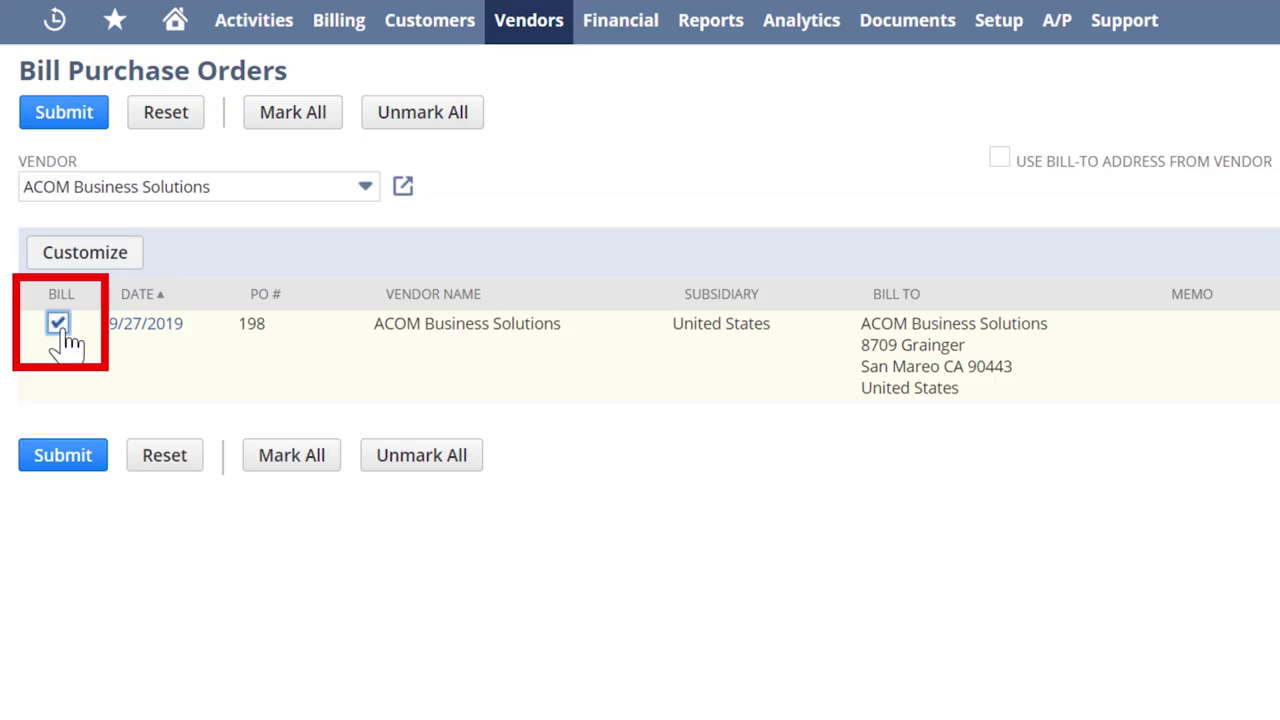
left_click(82, 120)
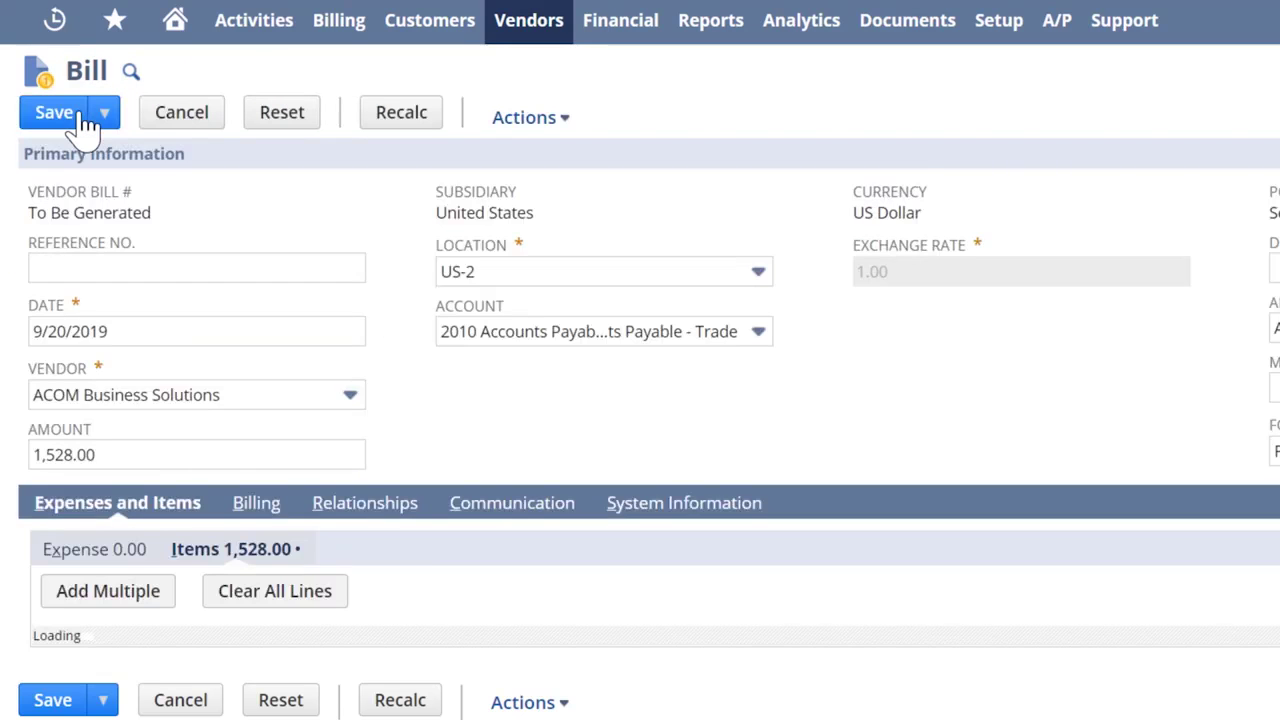
mouse_move(101, 122)
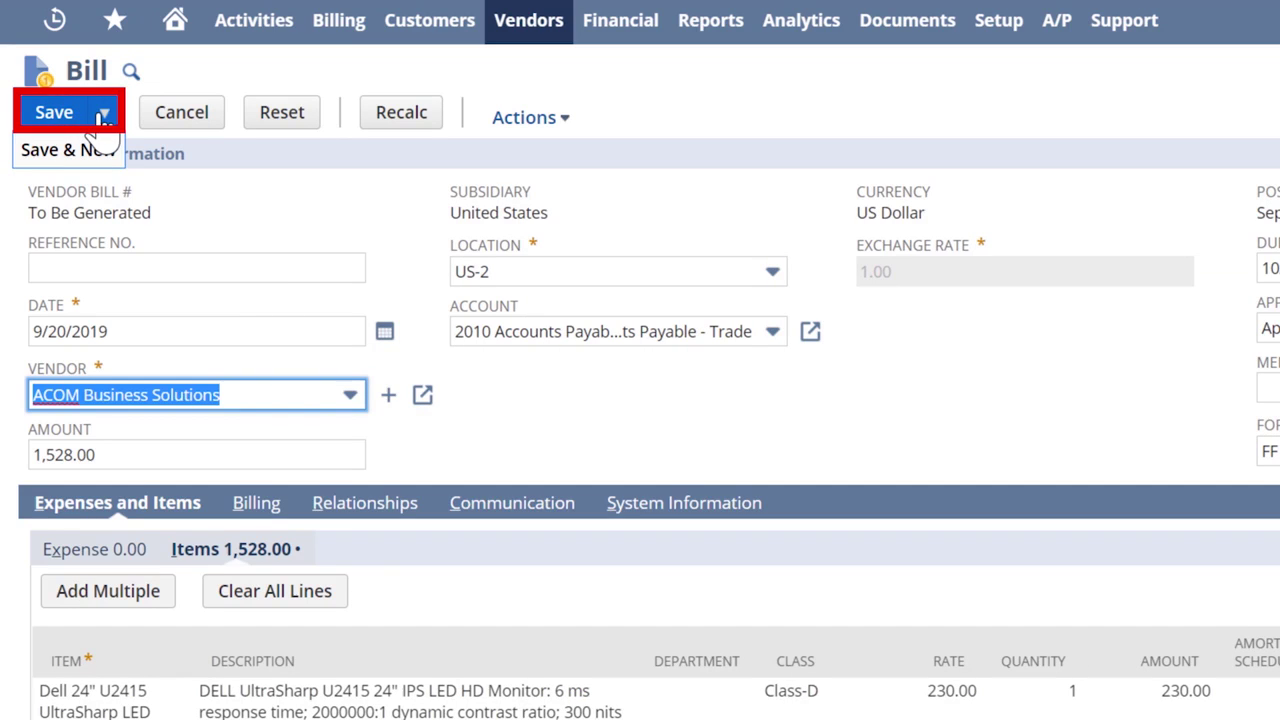
left_click(55, 114)
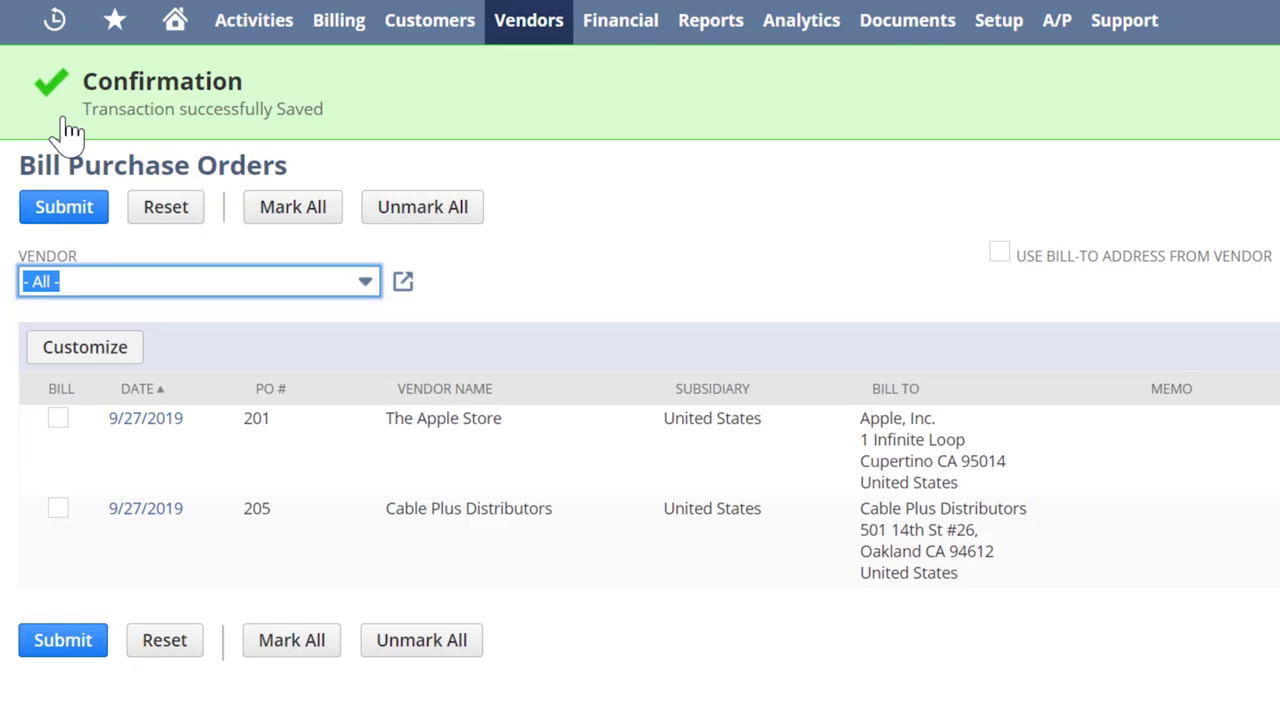
Step: Open the most recent ACOM Business Solutions bill, dated 9/20/2019, from the recent records and start a payment for it
mouse_move(54, 32)
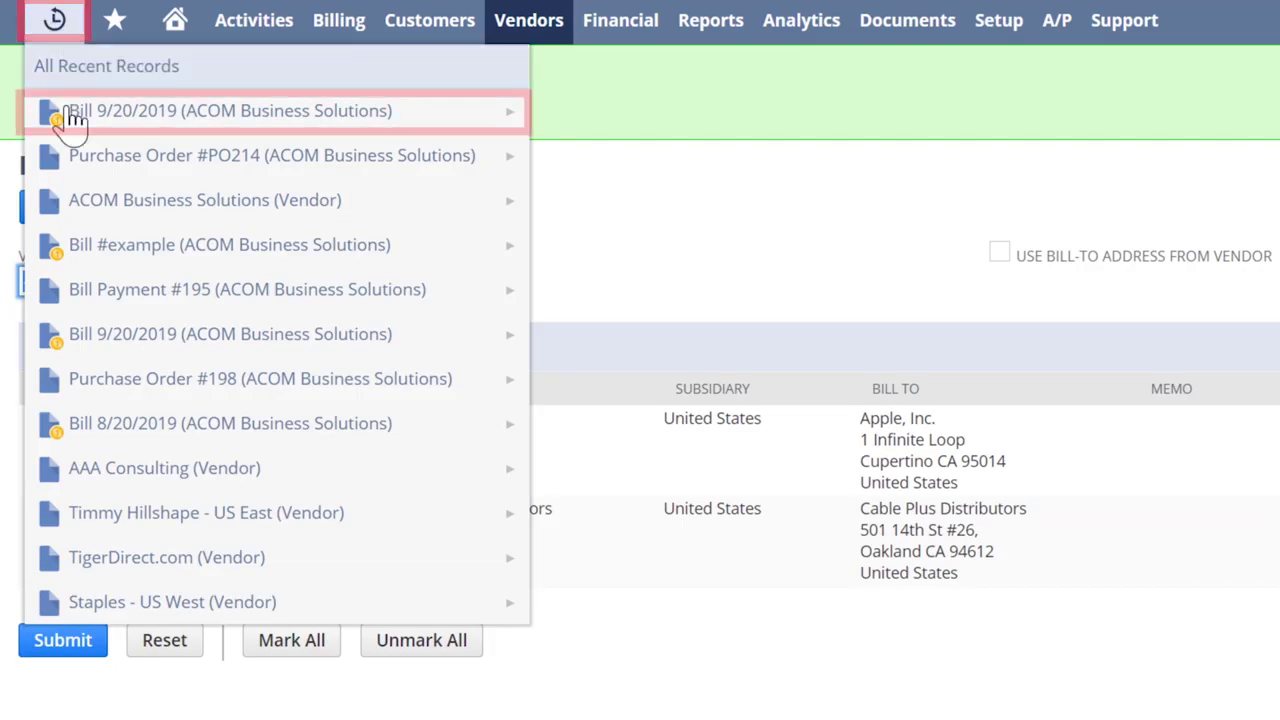
mouse_move(76, 124)
left_click(95, 126)
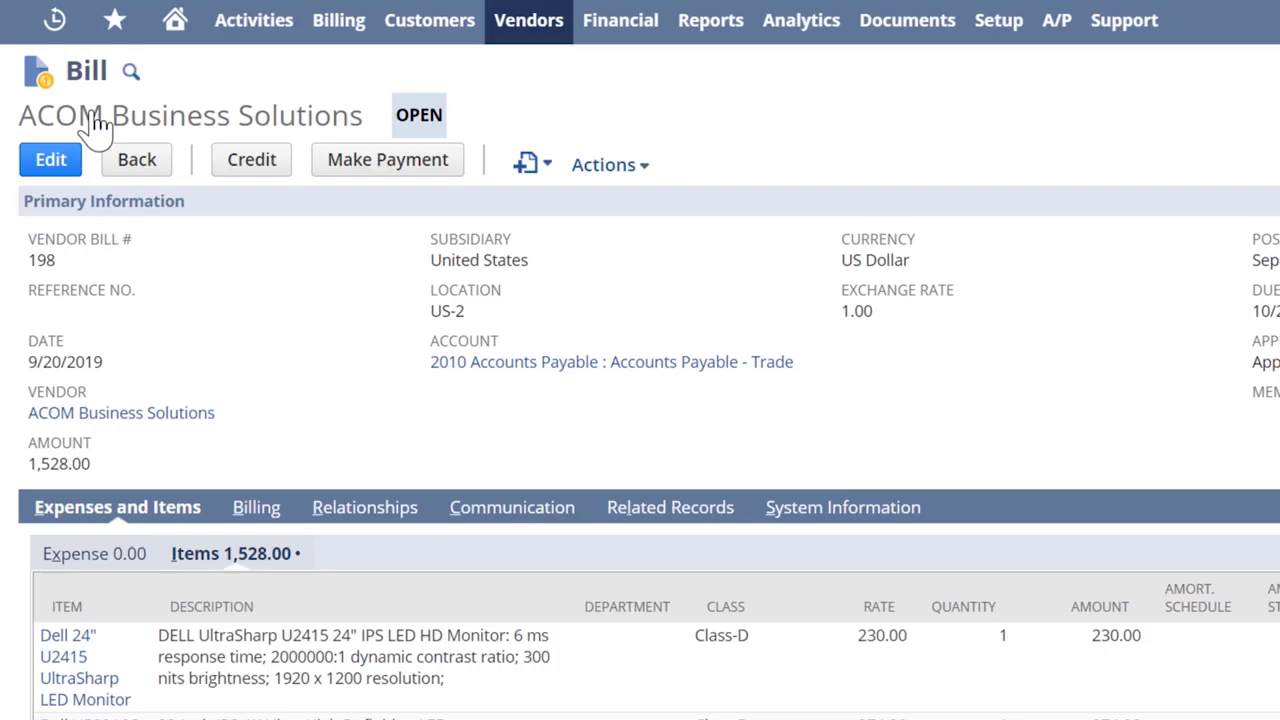
left_click(355, 170)
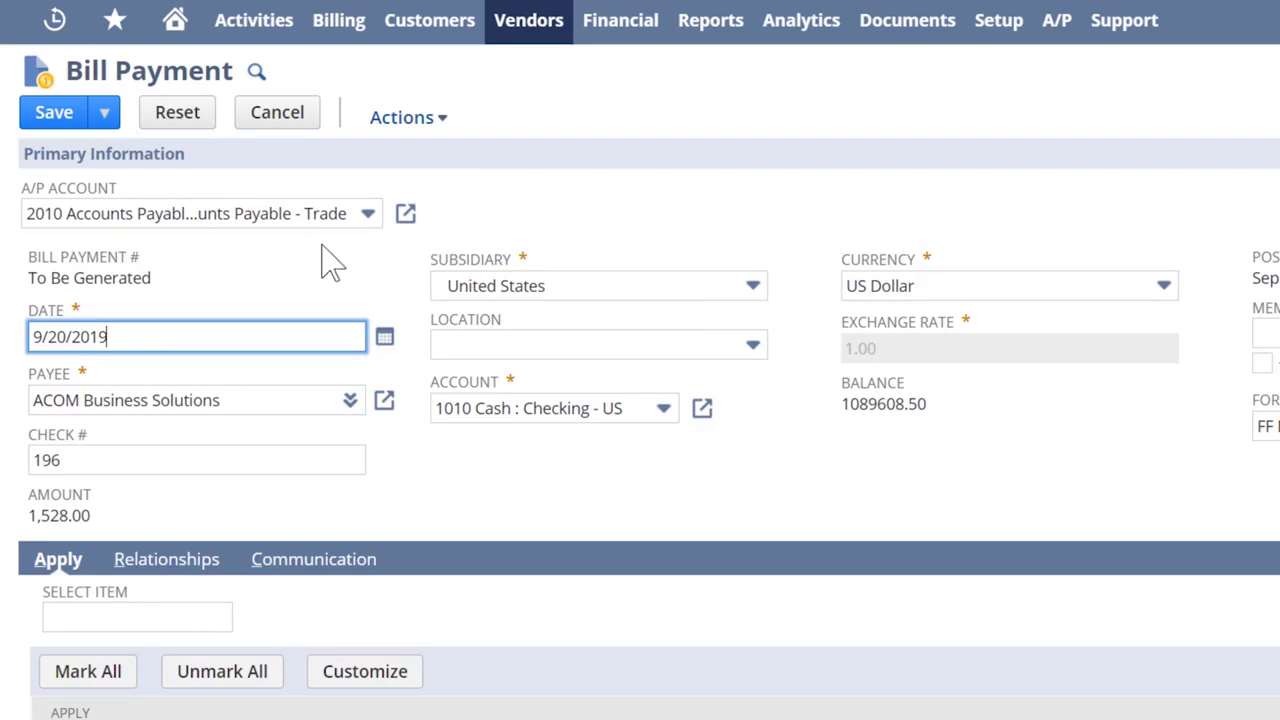
Step: Select 1010 Cash : Checking - US as the account for the bill payment and save the payment
left_click(608, 408)
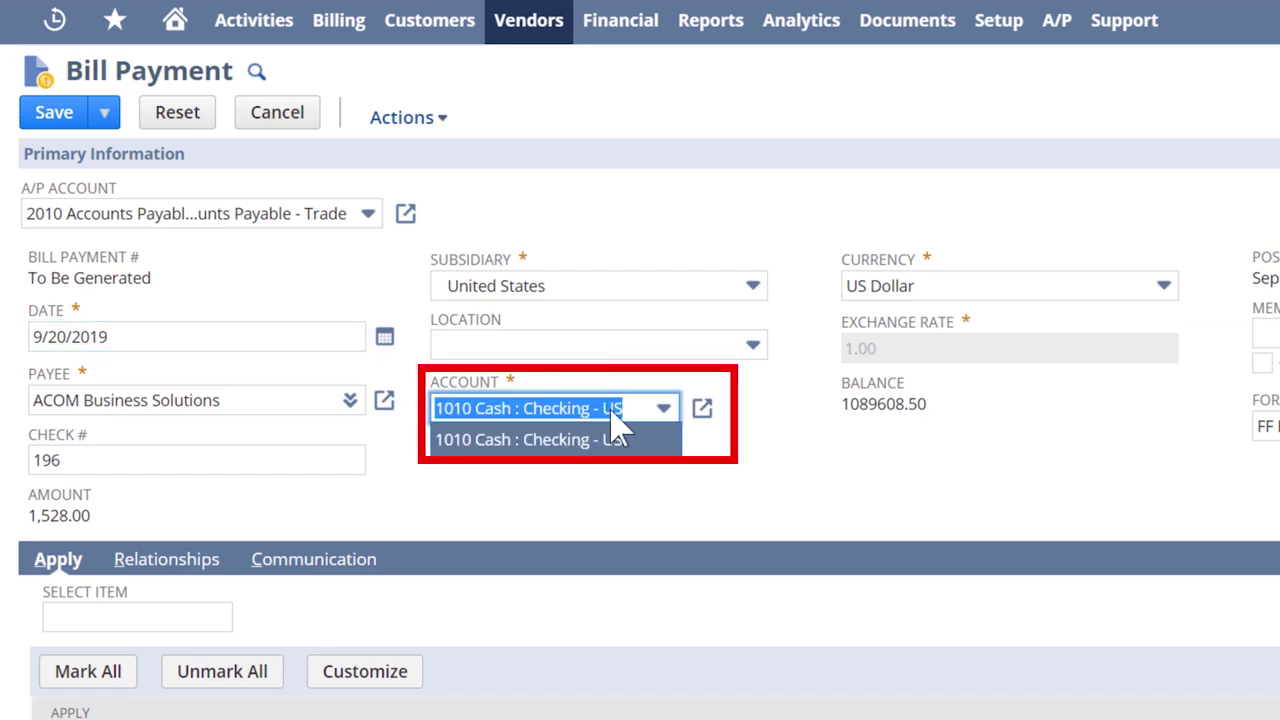
left_click(614, 430)
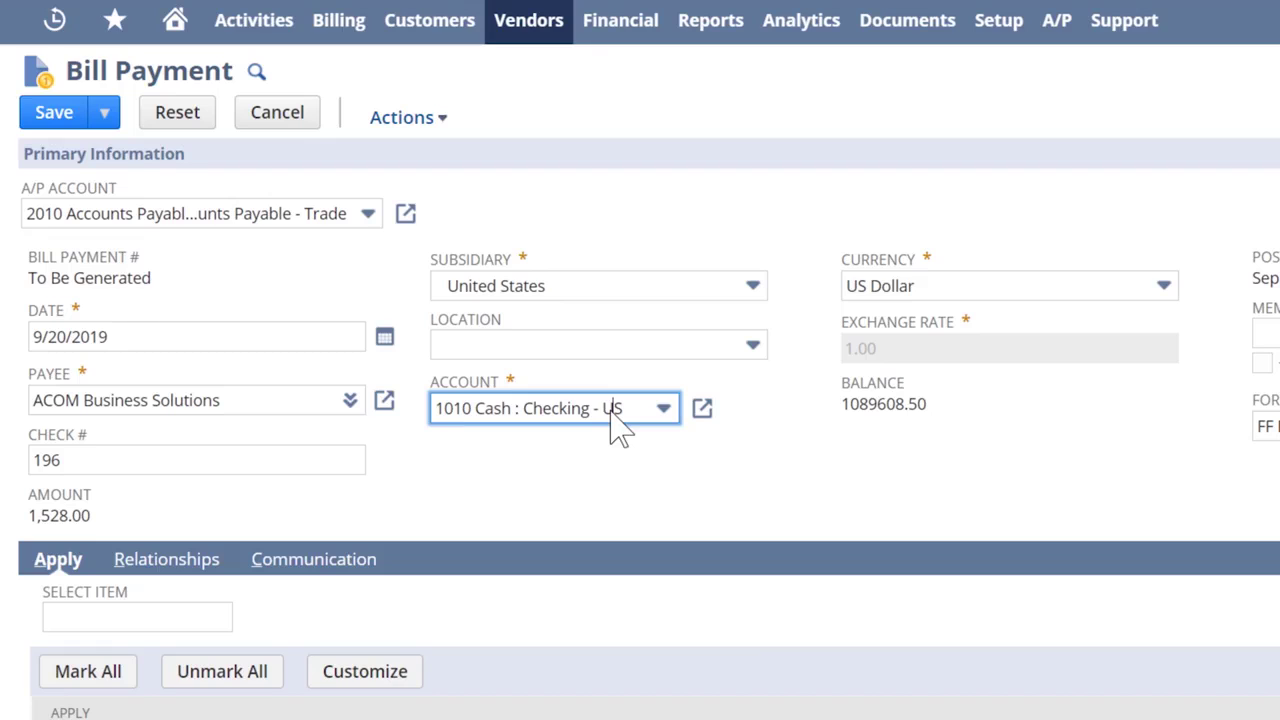
left_click(54, 113)
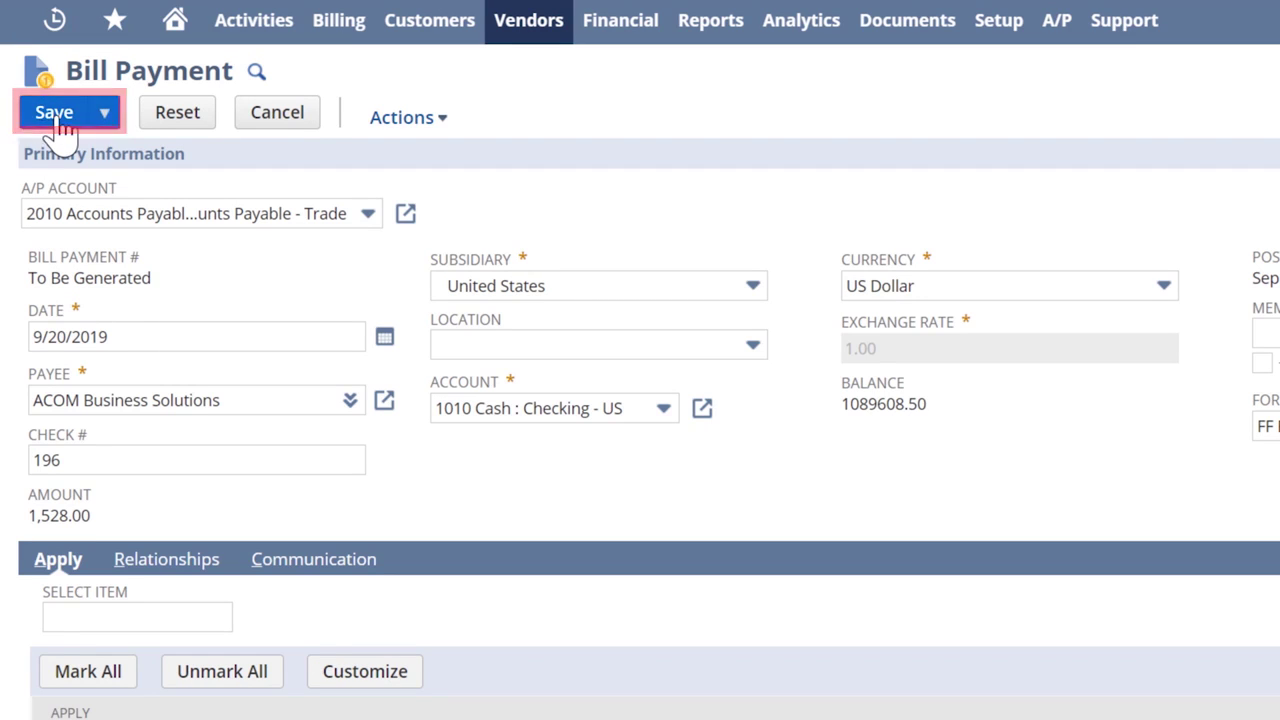